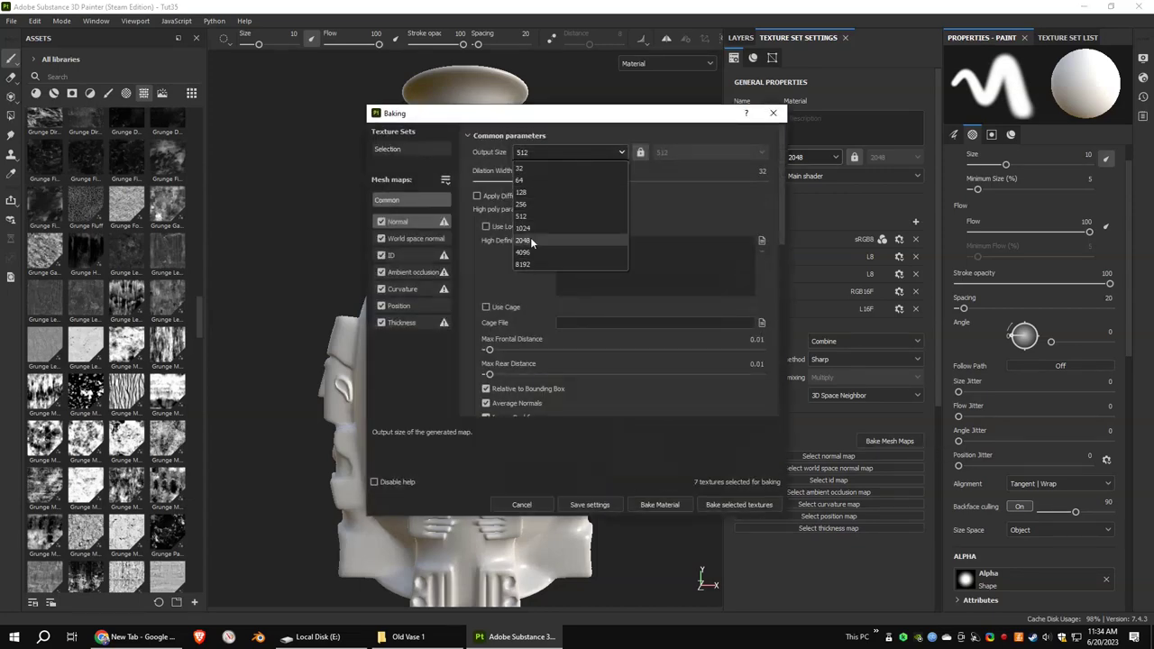
Bake the mesh maps at 2048 with Subsampling 4x4 antialiasing, leaving out the Normal and ID maps
{"action": "left_click", "coordinate": [530, 238]}
{"action": "left_click", "coordinate": [381, 222]}
{"action": "left_click", "coordinate": [381, 256]}
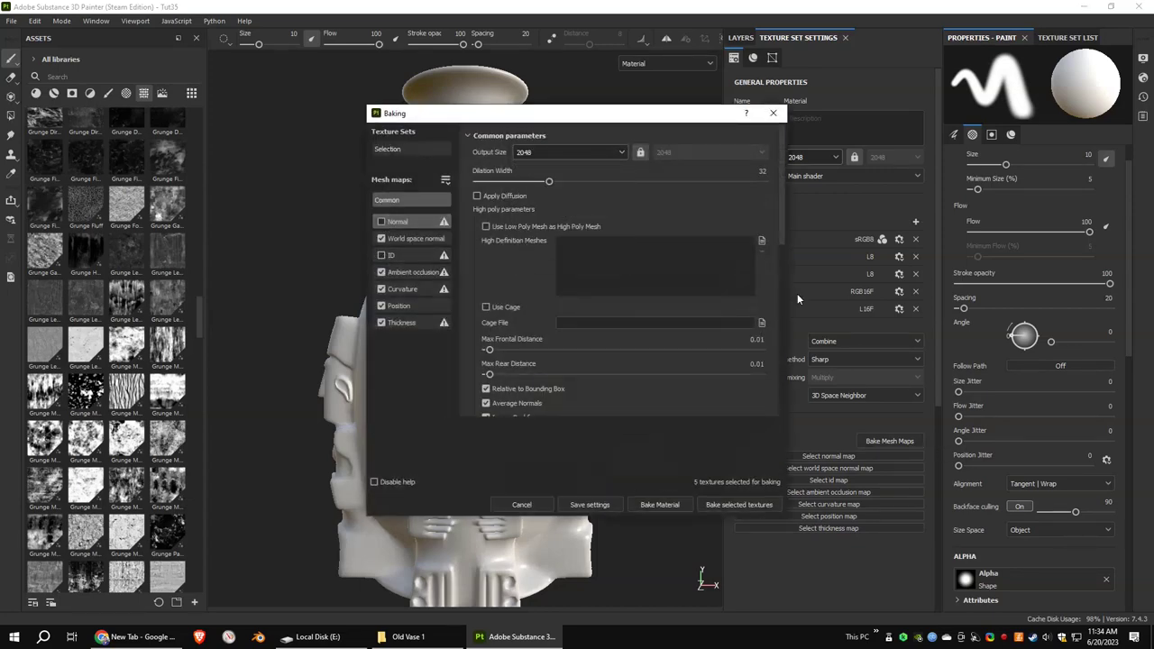
{"action": "scroll", "coordinate": [780, 241], "scroll_direction": "down", "scroll_amount": 4}
{"action": "left_click", "coordinate": [632, 276]}
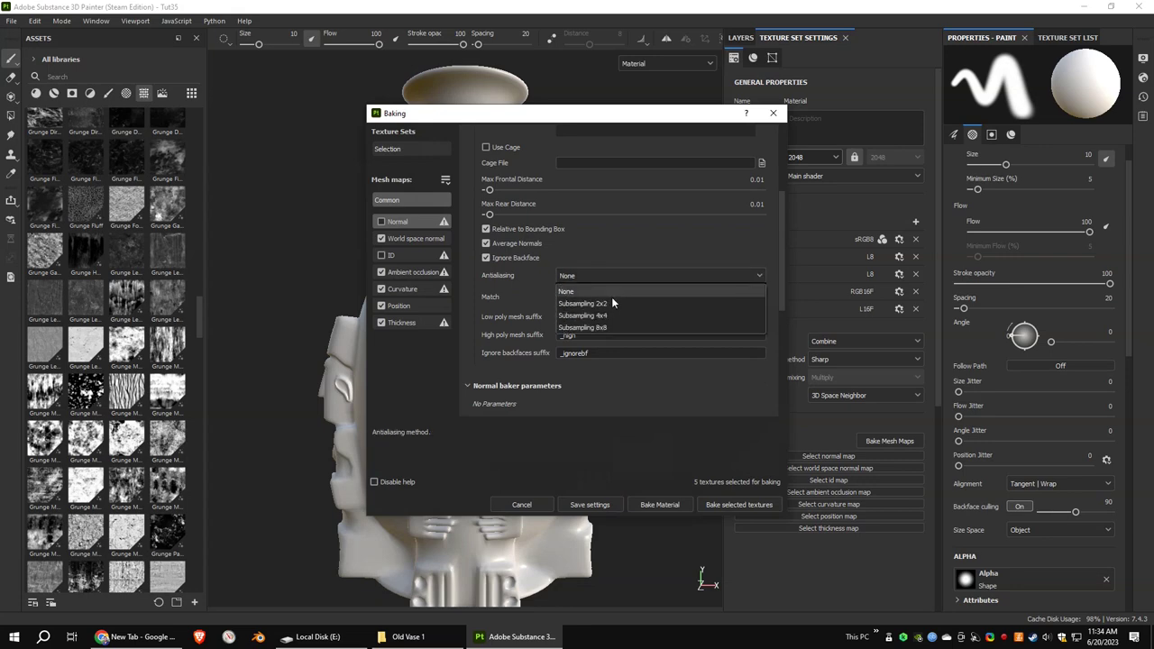
{"action": "left_click", "coordinate": [600, 317]}
{"action": "left_click", "coordinate": [659, 505]}
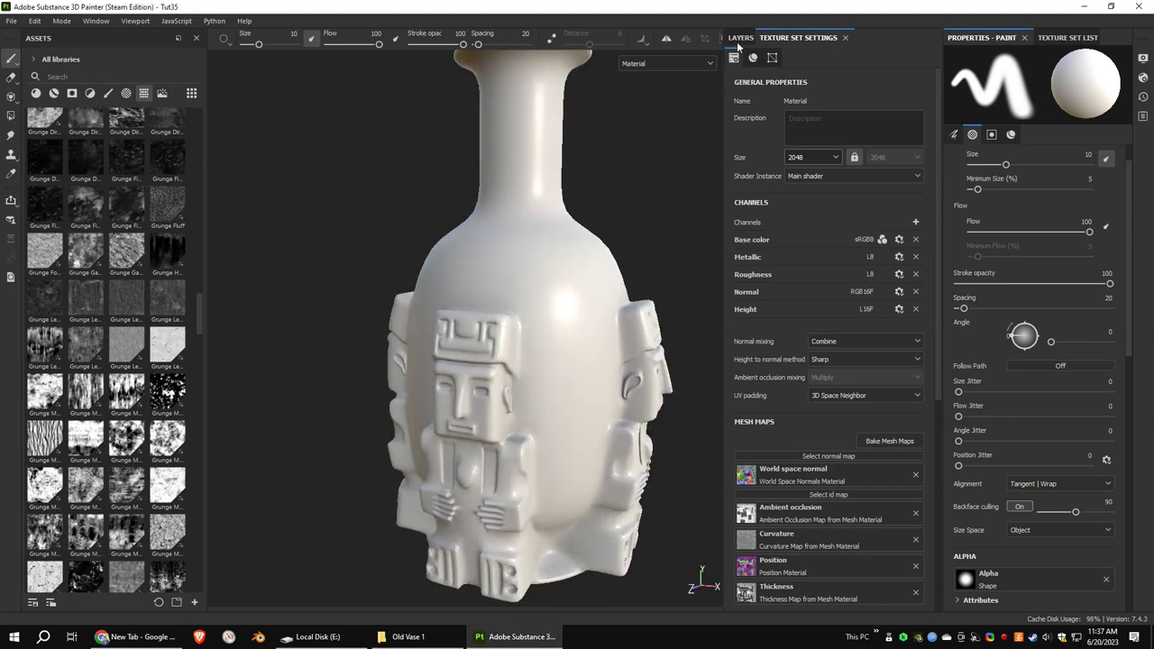
Add the Gold Pure material to the empty layer stack so that it covers the whole vase
{"action": "left_click", "coordinate": [740, 38]}
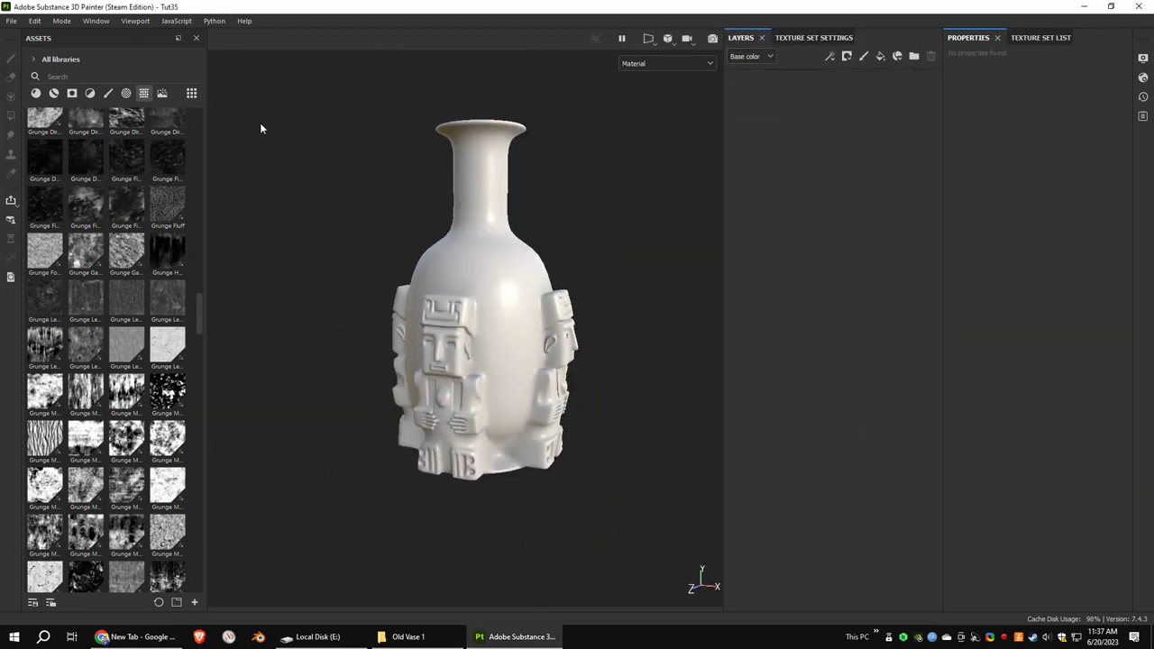
{"action": "left_click", "coordinate": [36, 93]}
{"action": "scroll", "coordinate": [194, 334], "scroll_direction": "up", "scroll_amount": 10}
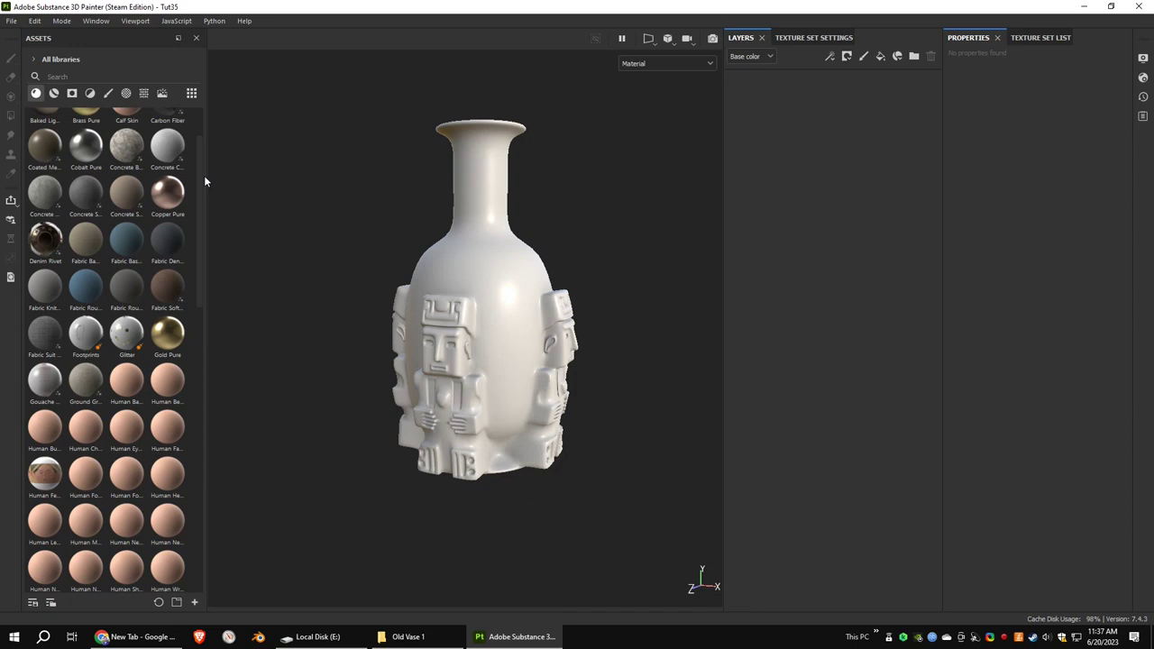
{"action": "left_click_drag", "start_coordinate": [167, 412], "coordinate": [876, 268]}
{"action": "scroll", "coordinate": [585, 410], "scroll_direction": "up", "scroll_amount": 3}
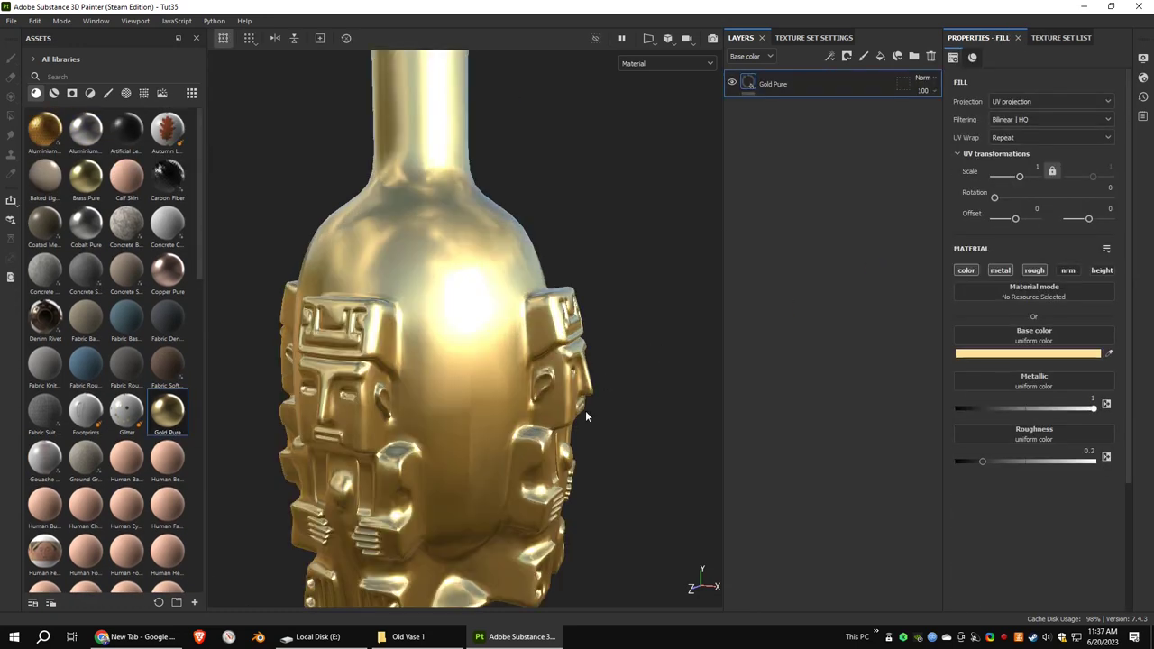
{"action": "scroll", "coordinate": [624, 323], "scroll_direction": "down", "scroll_amount": 2}
{"action": "left_click_drag", "start_coordinate": [624, 323], "coordinate": [661, 327], "text": "alt"}
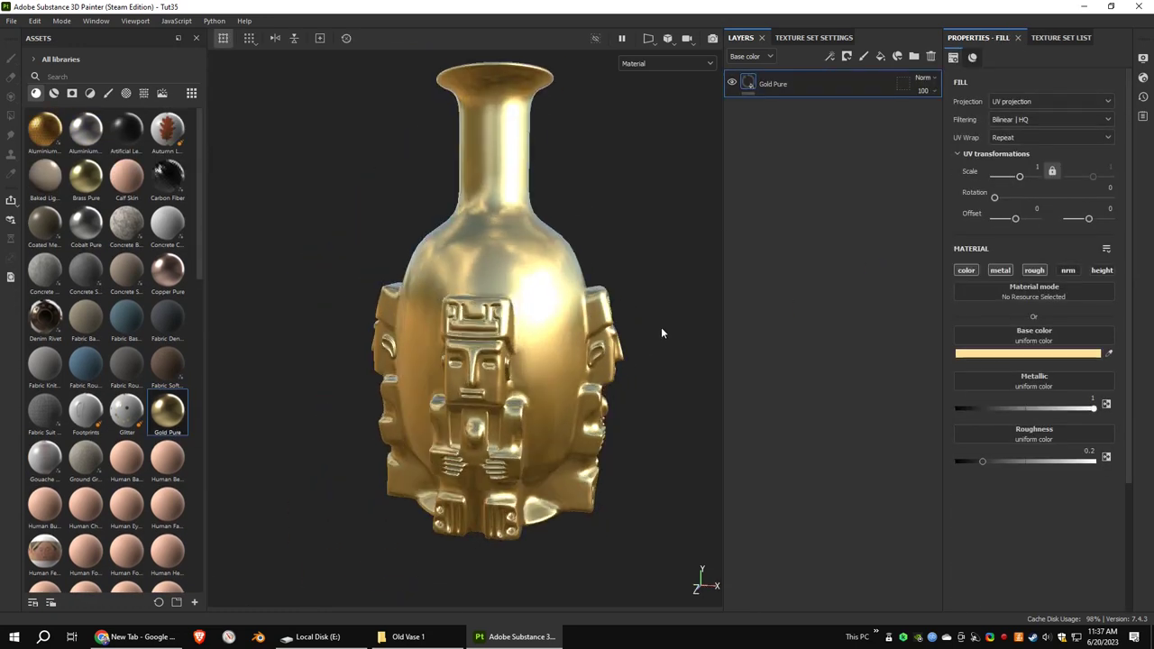
Set the Gold Pure layer's base color to AB996B and its roughness to about 0.08
{"action": "left_click", "coordinate": [1084, 353]}
{"action": "left_click_drag", "start_coordinate": [974, 314], "coordinate": [974, 352]}
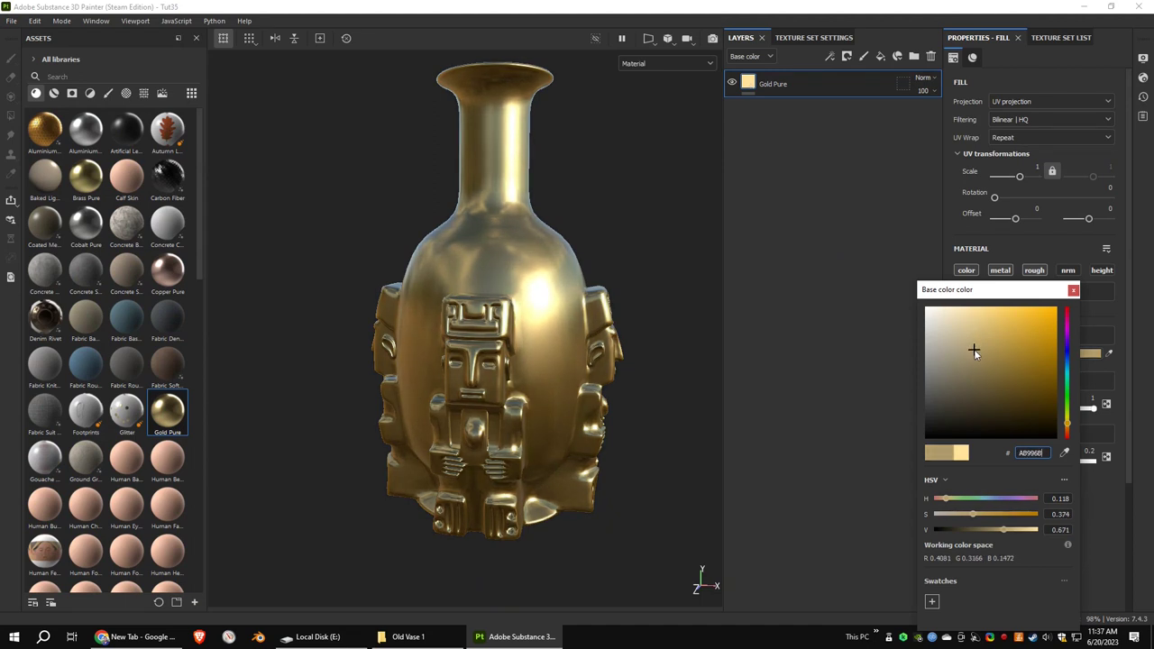
{"action": "left_click", "coordinate": [1073, 290]}
{"action": "left_click_drag", "start_coordinate": [984, 461], "coordinate": [965, 461]}
Duplicate the Gold Pure layer and add a black mask to the copy
{"action": "key", "text": "ctrl+d"}
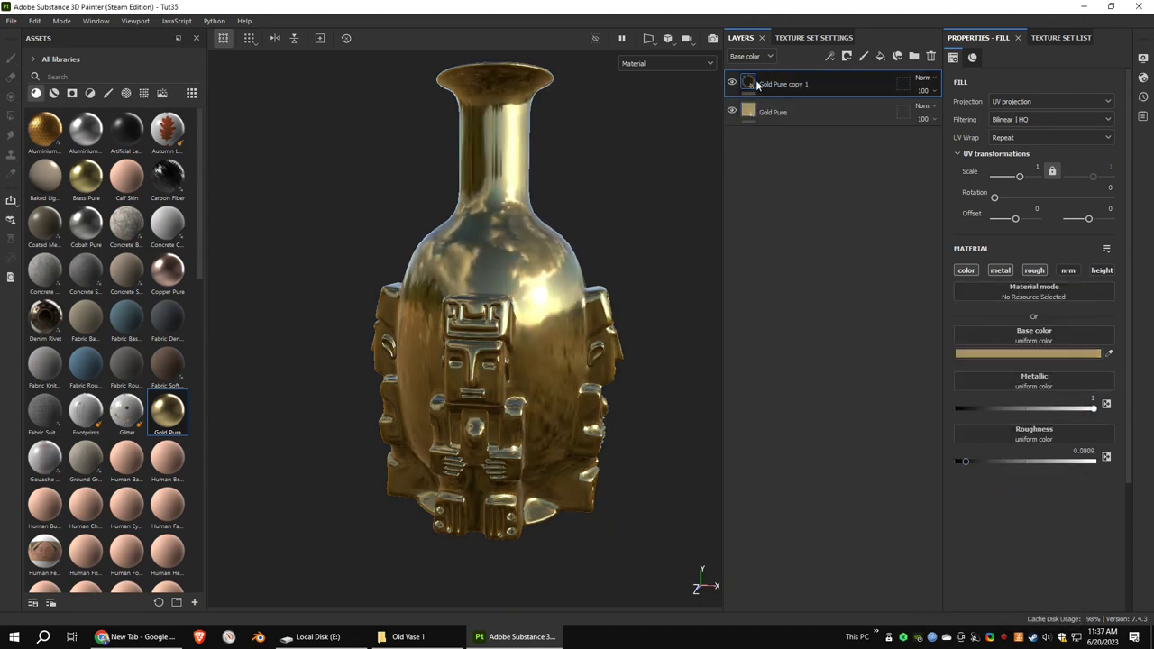
{"action": "right_click", "coordinate": [776, 90]}
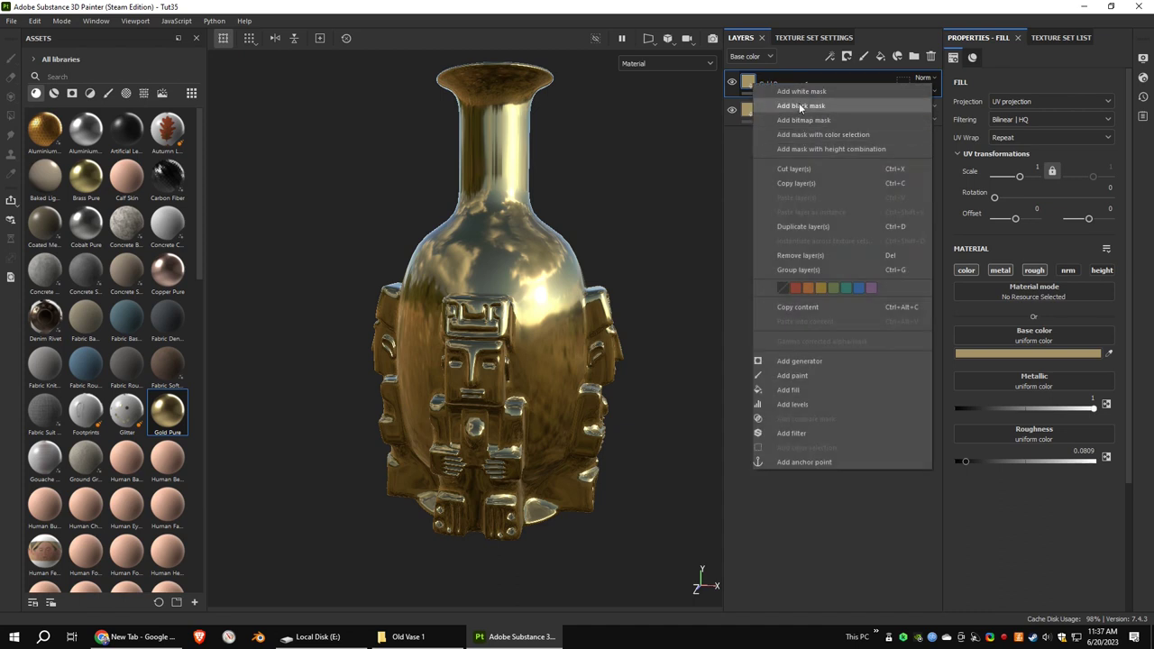
{"action": "left_click", "coordinate": [801, 105]}
Darken the base color of the masked gold copy to a deep brown and set its roughness to 0.2
{"action": "left_click", "coordinate": [748, 83]}
{"action": "left_click", "coordinate": [1028, 353]}
{"action": "left_click", "coordinate": [920, 412]}
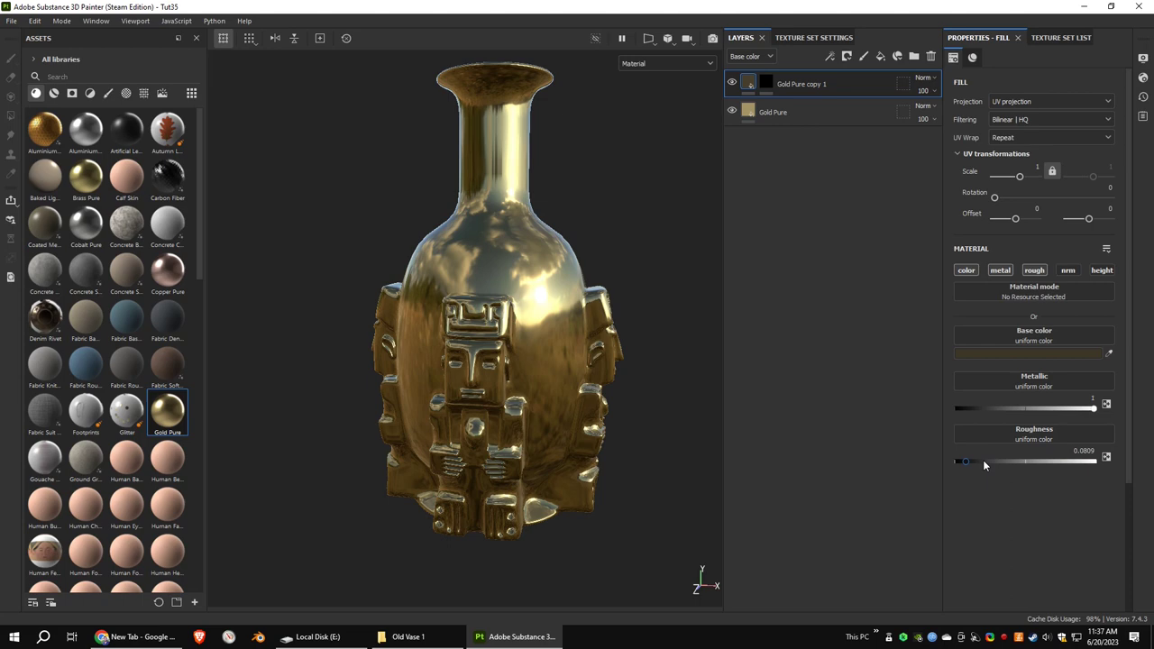
Add a Dirt generator to the black mask of the dark gold copy
{"action": "left_click", "coordinate": [767, 83]}
{"action": "right_click", "coordinate": [768, 83]}
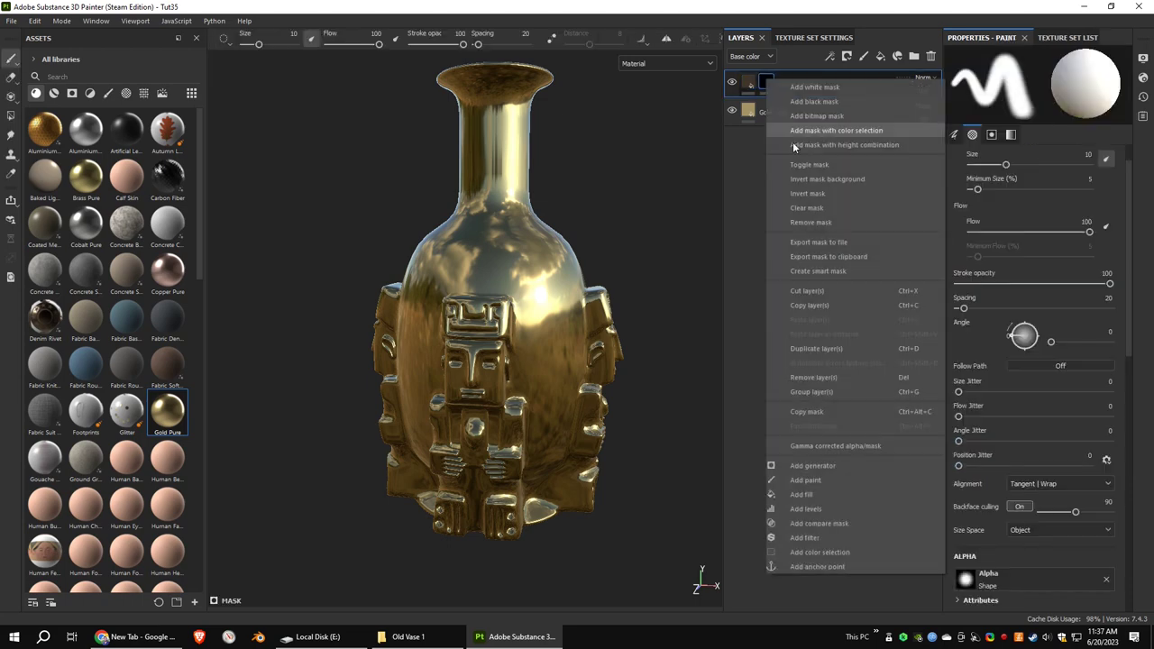
{"action": "left_click", "coordinate": [808, 464]}
{"action": "left_click", "coordinate": [999, 92]}
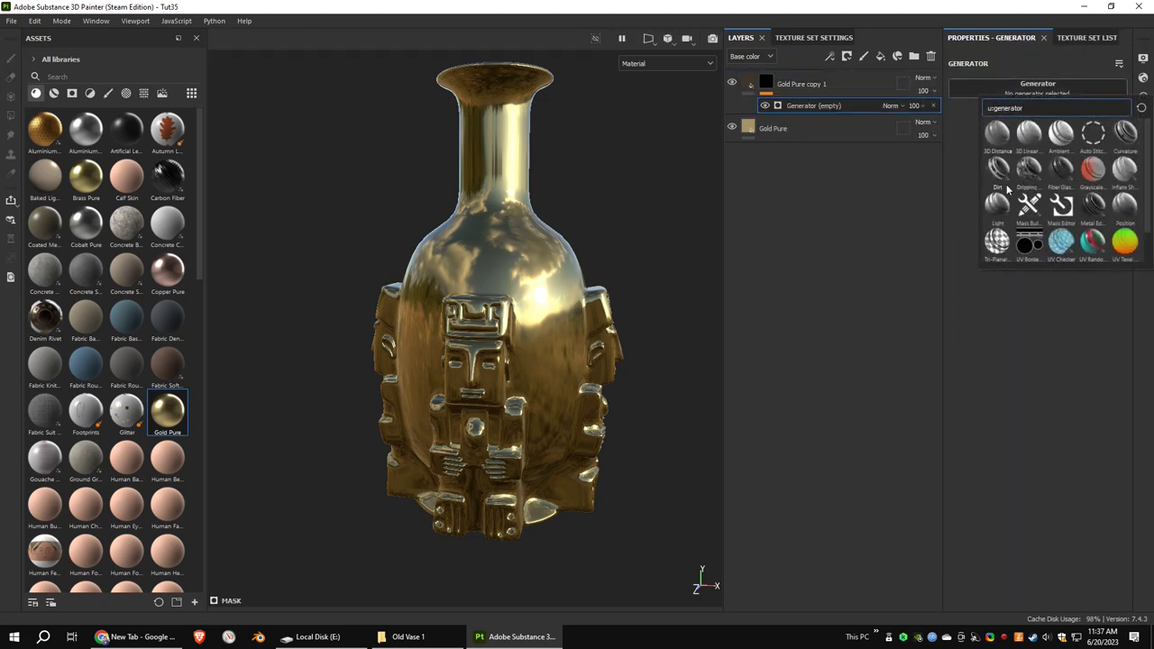
{"action": "left_click", "coordinate": [1007, 185]}
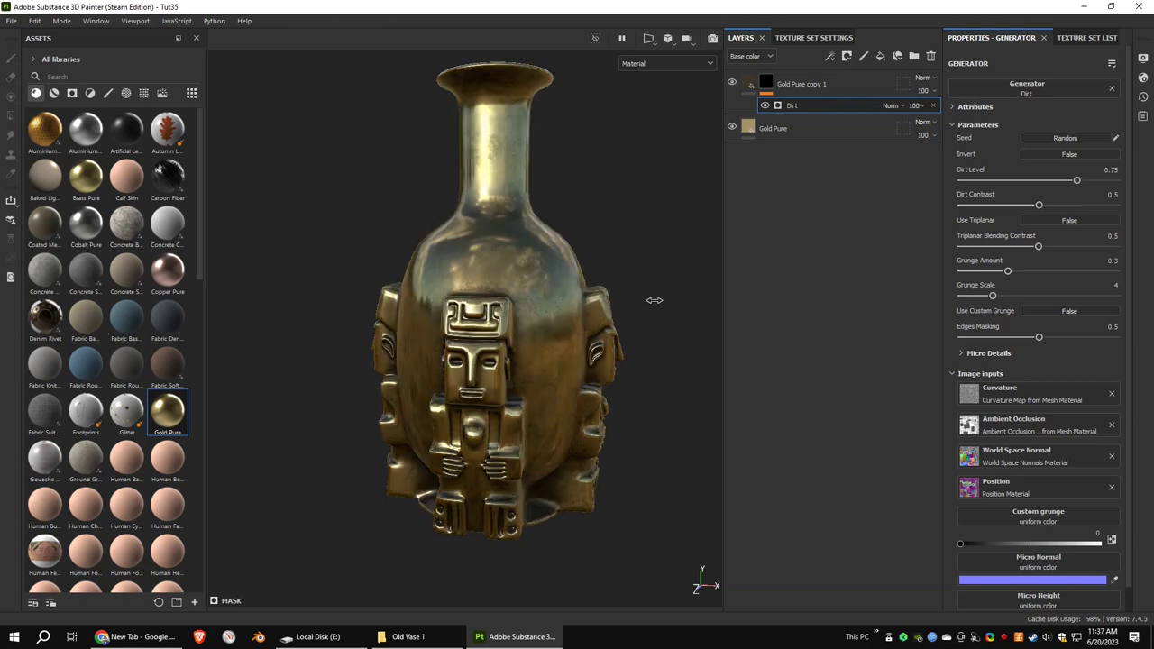
Turn on triplanar for the Dirt generator and set Dirt Contrast to 0.2 and Dirt Level to 0.84
{"action": "left_click", "coordinate": [1081, 224]}
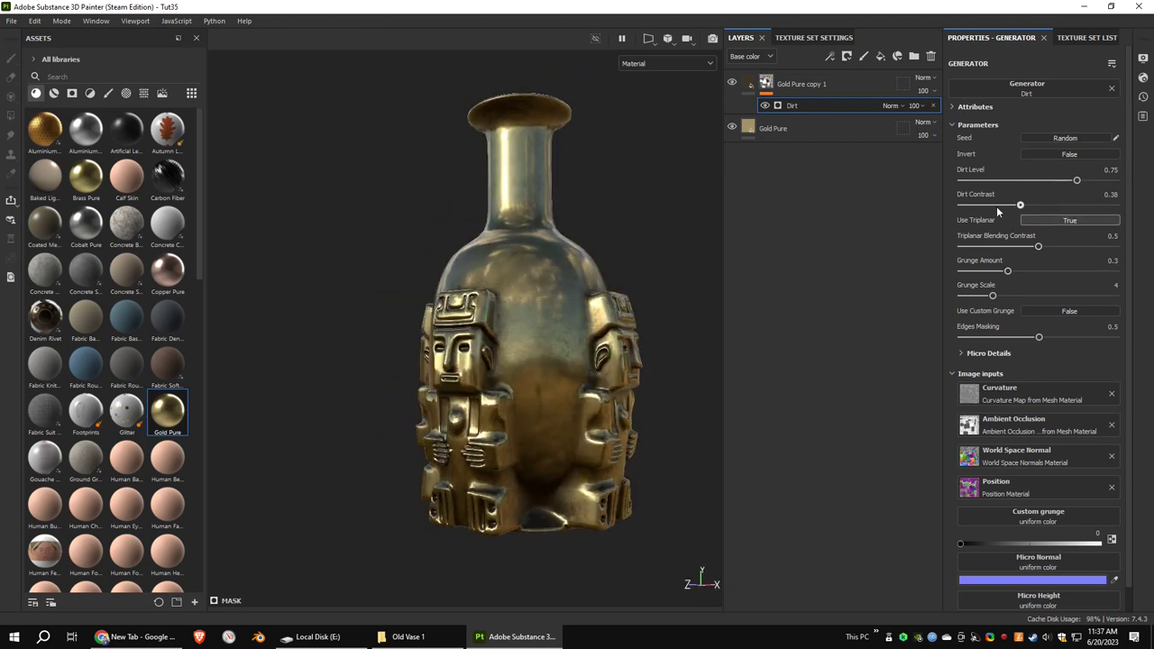
{"action": "left_click", "coordinate": [993, 206]}
{"action": "left_click_drag", "start_coordinate": [1078, 181], "coordinate": [1091, 180]}
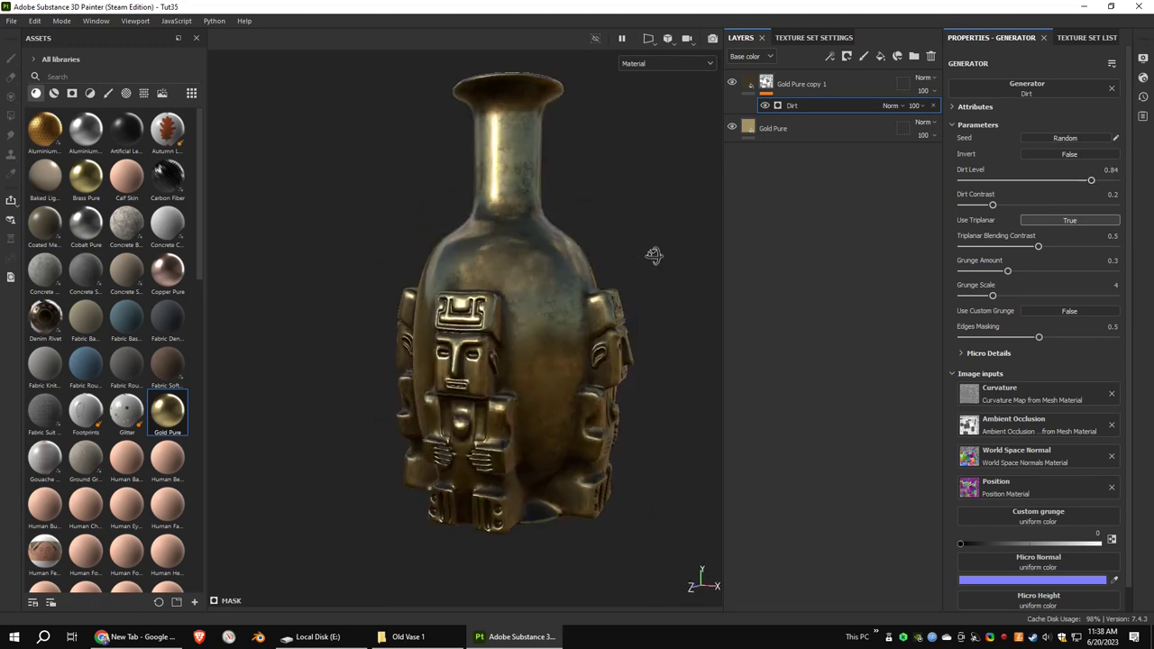
Duplicate the dirt-masked gold layer and set the Dirt Level of the new copy's mask to 0.75
{"action": "left_click", "coordinate": [755, 85]}
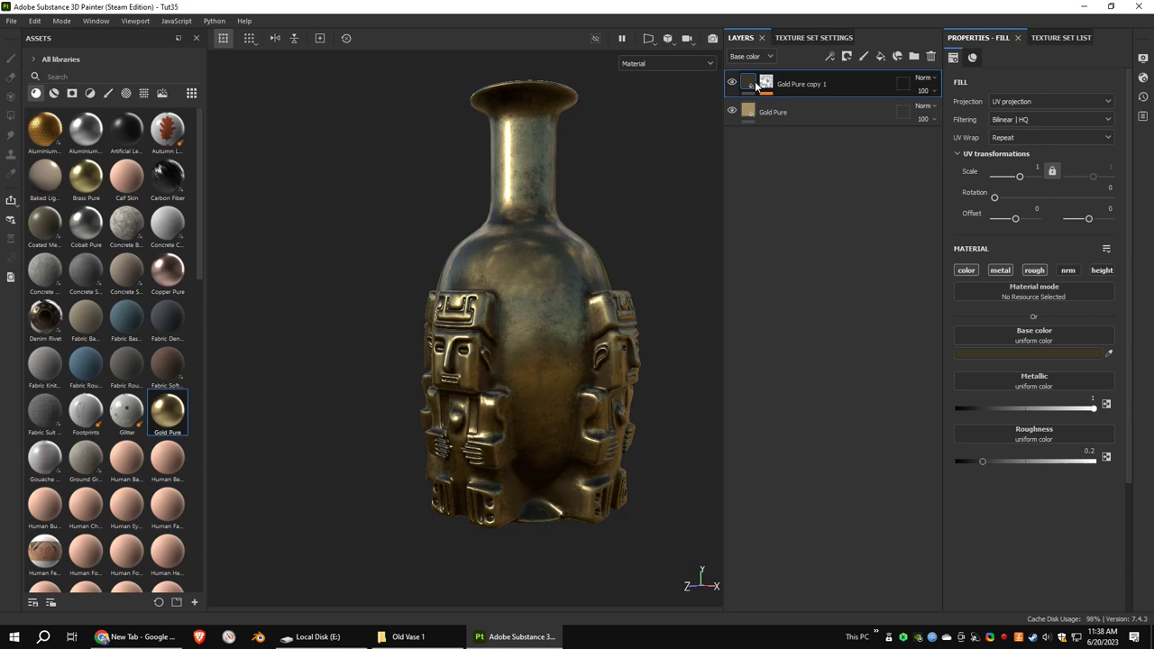
{"action": "key", "text": "ctrl+d"}
{"action": "right_click", "coordinate": [751, 80]}
{"action": "left_click", "coordinate": [765, 80]}
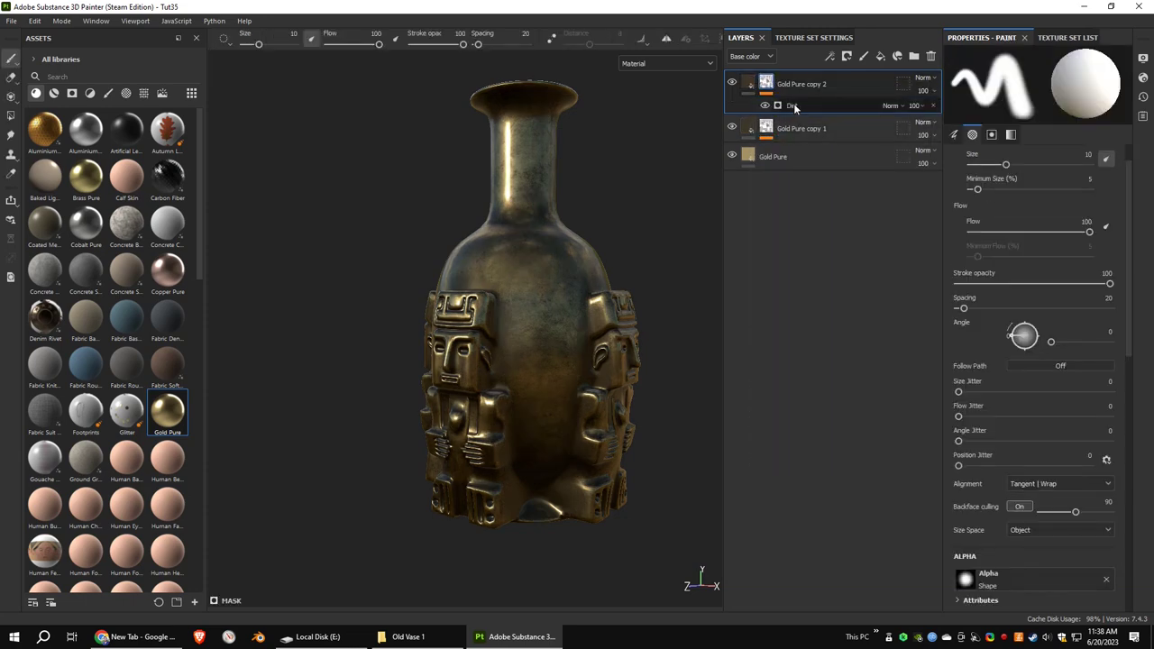
{"action": "left_click", "coordinate": [793, 107]}
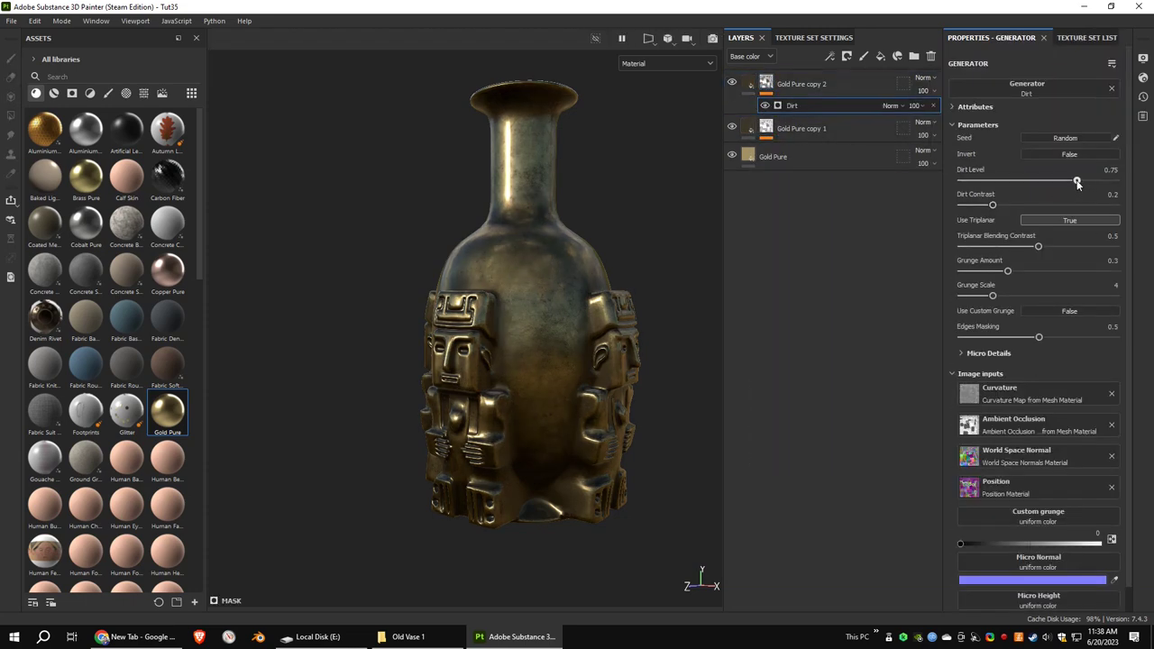
Set the base color of Gold Pure copy 2 to 1E1C15 and its roughness to about 0.42
{"action": "left_click", "coordinate": [749, 84]}
{"action": "left_click", "coordinate": [1016, 351]}
{"action": "left_click", "coordinate": [895, 420]}
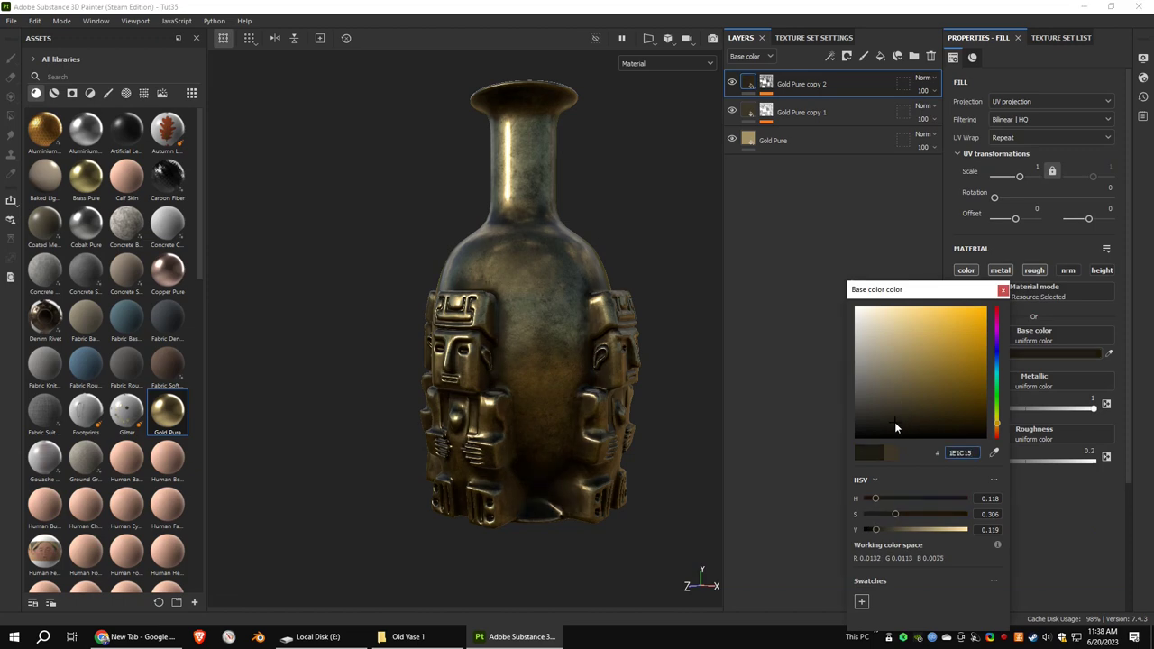
{"action": "left_click", "coordinate": [1003, 290]}
{"action": "left_click", "coordinate": [1014, 461]}
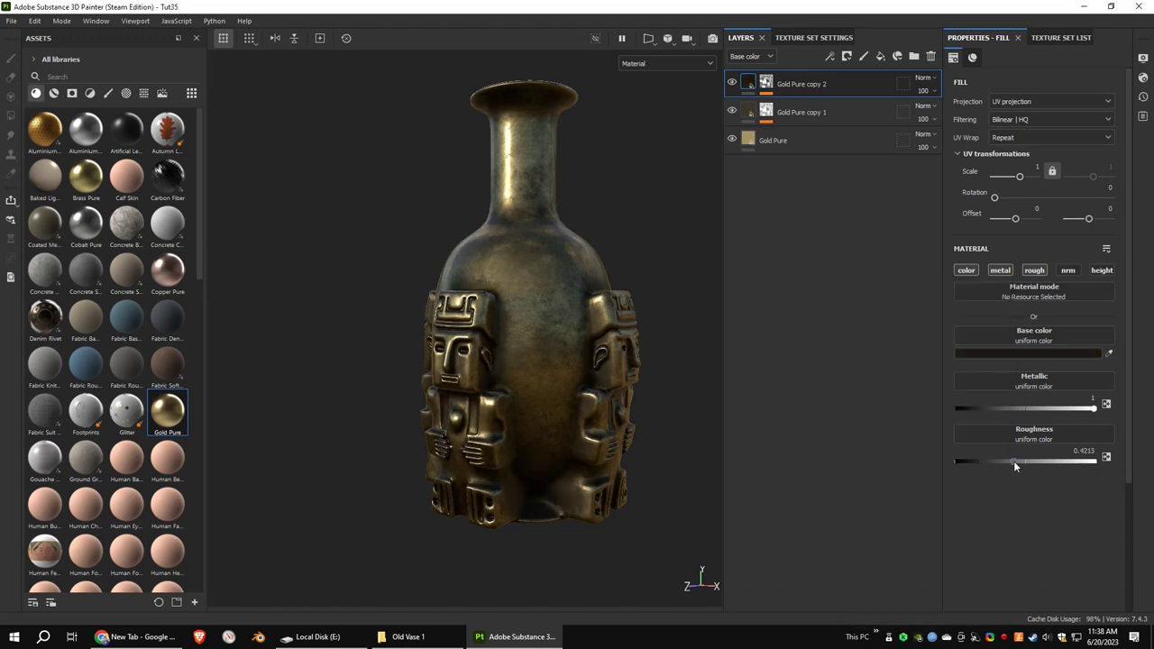
Add the Steel Rust and Wear material as a new layer above the gold layers
{"action": "right_click_drag", "start_coordinate": [517, 319], "coordinate": [577, 310], "text": "shift"}
{"action": "scroll", "coordinate": [511, 292], "scroll_direction": "up", "scroll_amount": 2}
{"action": "left_click_drag", "start_coordinate": [511, 291], "coordinate": [541, 280], "text": "alt"}
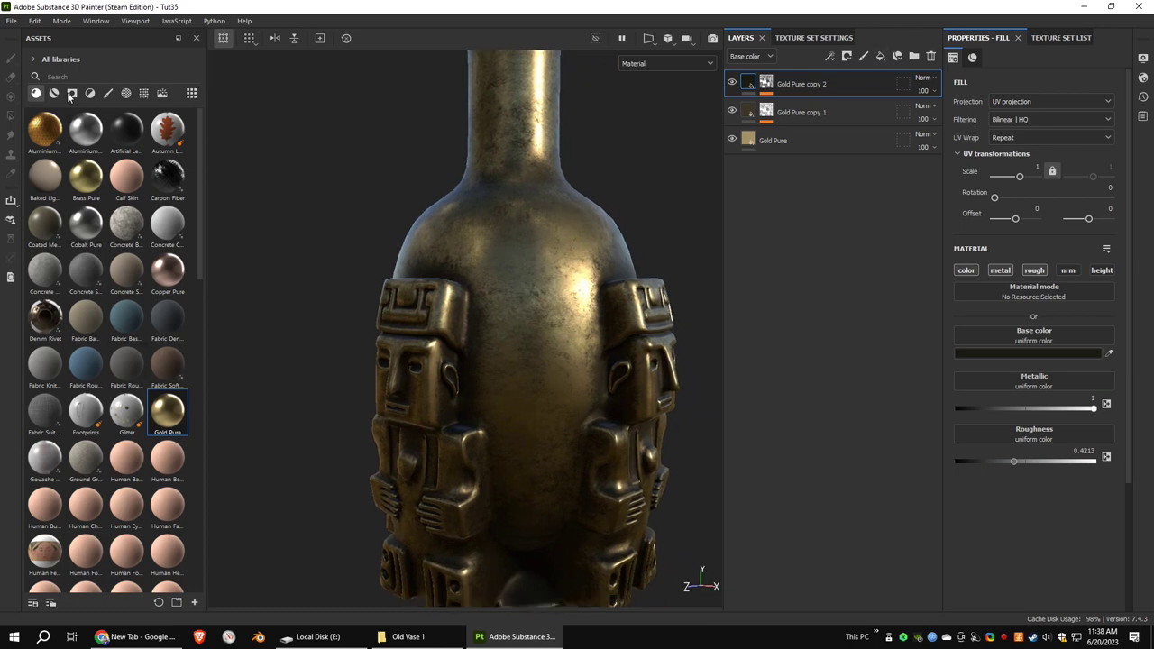
{"action": "left_click_drag", "start_coordinate": [200, 269], "coordinate": [191, 566]}
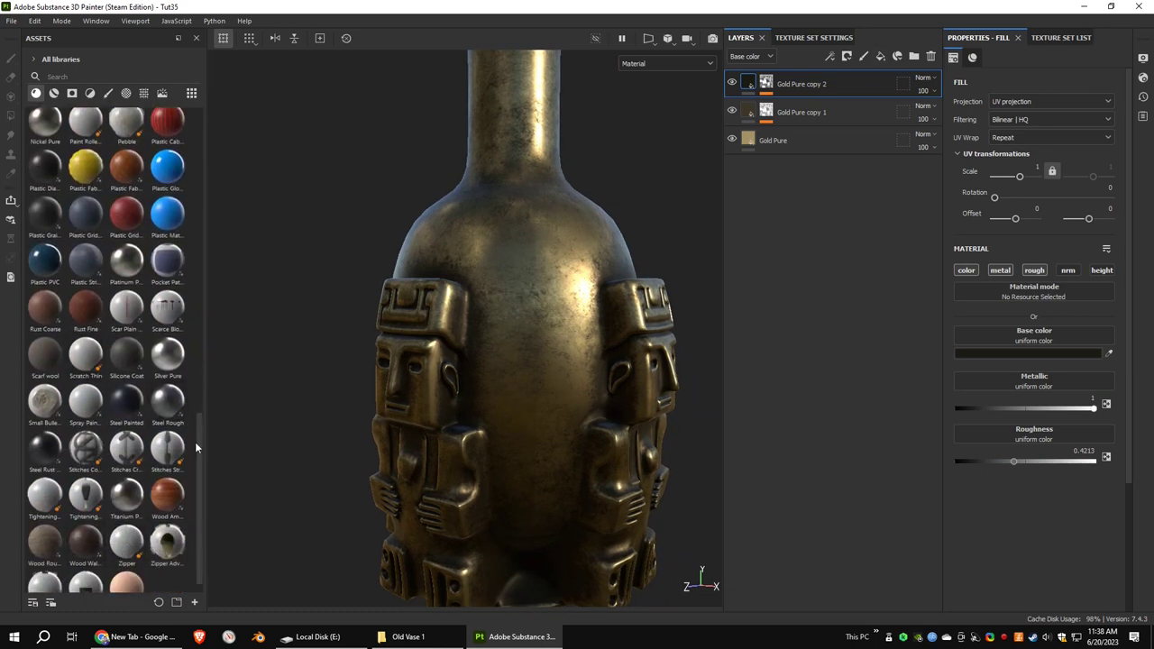
{"action": "scroll", "coordinate": [193, 488], "scroll_direction": "down", "scroll_amount": 1}
{"action": "left_click_drag", "start_coordinate": [44, 424], "coordinate": [826, 79]}
Set the metal color of the Steel Rust and Wear layer to the dark grey 313036
{"action": "left_click", "coordinate": [1007, 386]}
{"action": "left_click", "coordinate": [915, 415]}
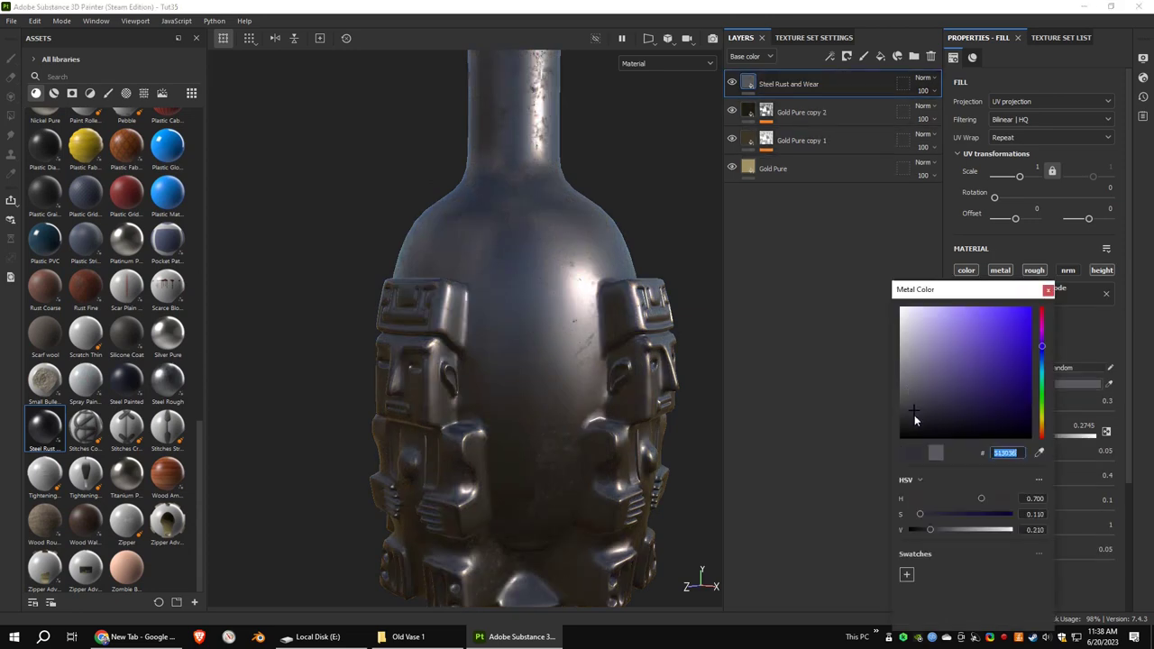
{"action": "left_click", "coordinate": [1048, 290]}
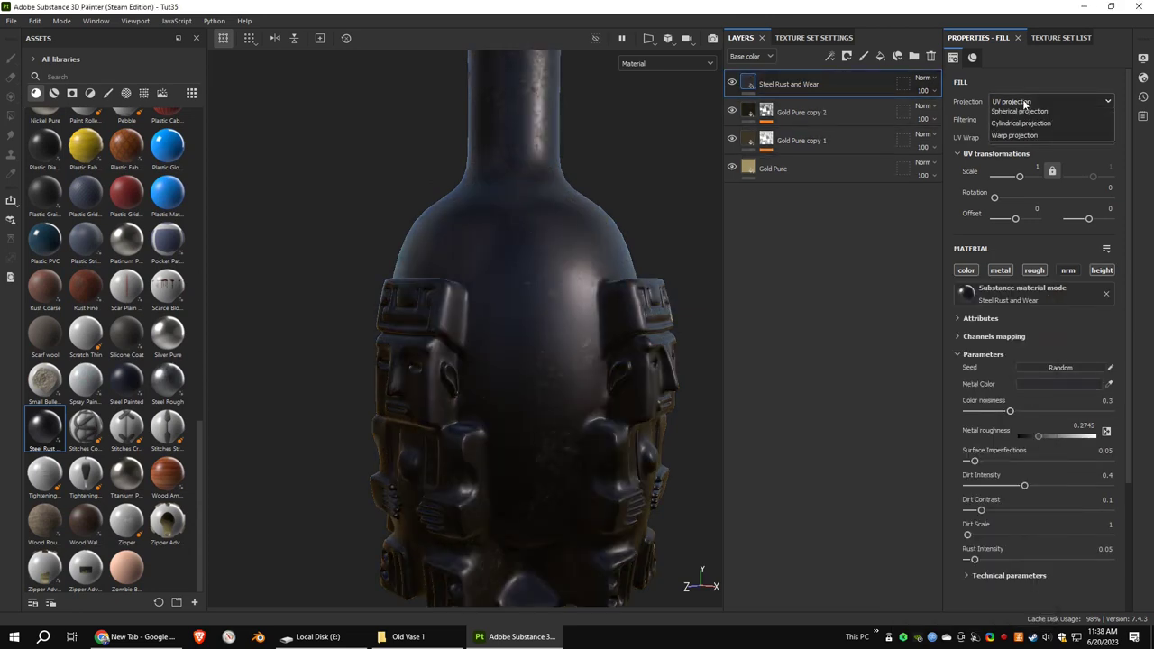
Switch the steel layer to tri-planar projection, with metal roughness about 0.36 and rust intensity 0.51
{"action": "left_click", "coordinate": [1011, 141]}
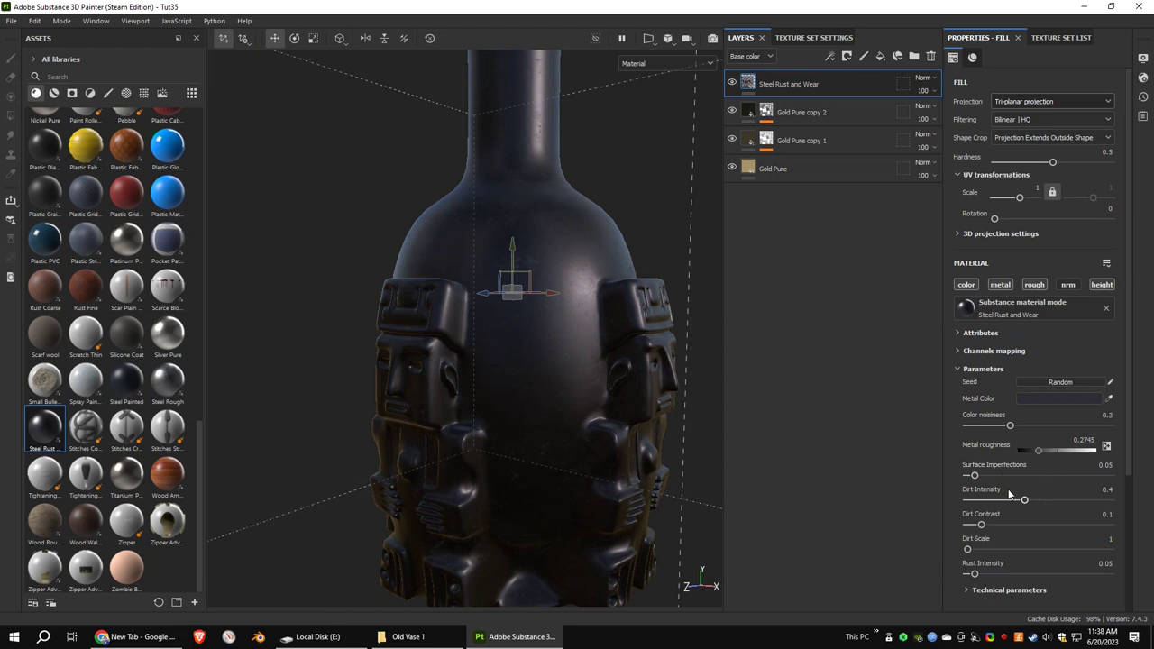
{"action": "left_click_drag", "start_coordinate": [1039, 446], "coordinate": [1044, 449]}
{"action": "left_click_drag", "start_coordinate": [975, 574], "coordinate": [1041, 576]}
Add a black mask to the Steel Rust and Wear layer and apply the Gun Edges smart mask to it
{"action": "right_click", "coordinate": [782, 84]}
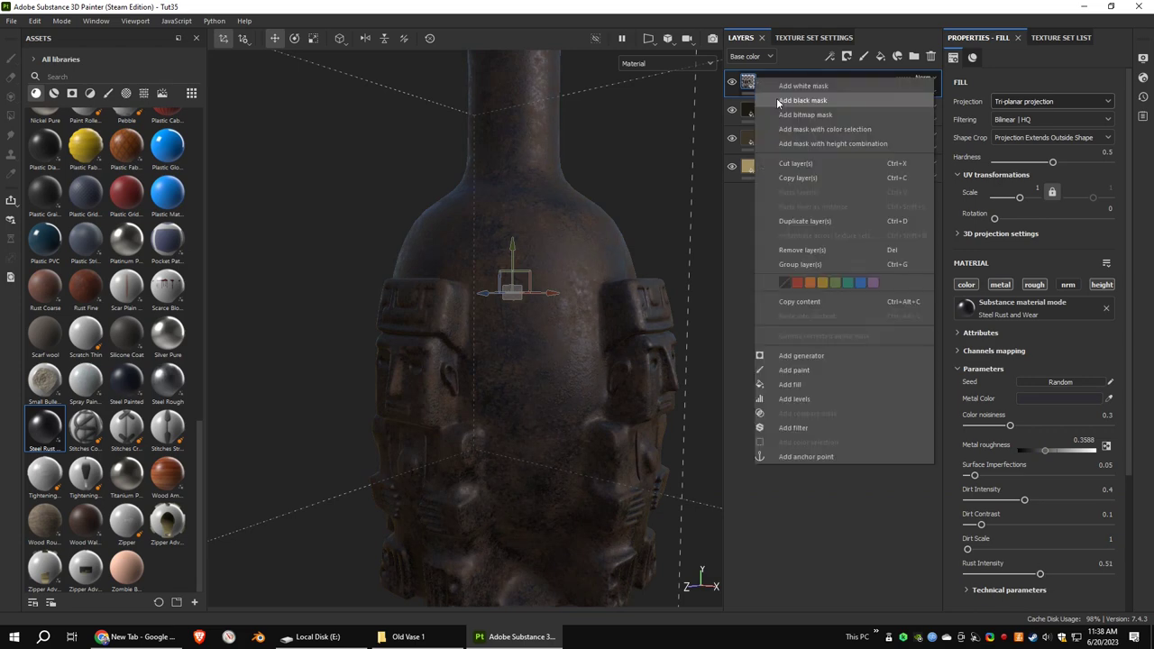
{"action": "left_click", "coordinate": [783, 91]}
{"action": "left_click", "coordinate": [60, 92]}
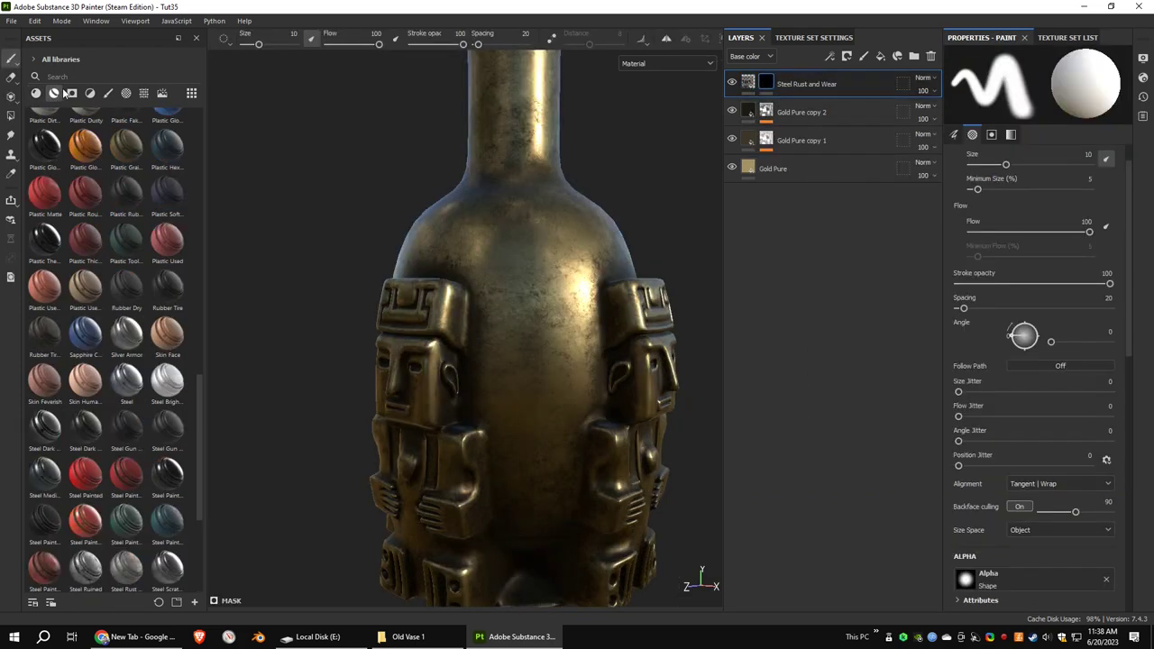
{"action": "left_click", "coordinate": [71, 94]}
{"action": "scroll", "coordinate": [199, 321], "scroll_direction": "up", "scroll_amount": 3}
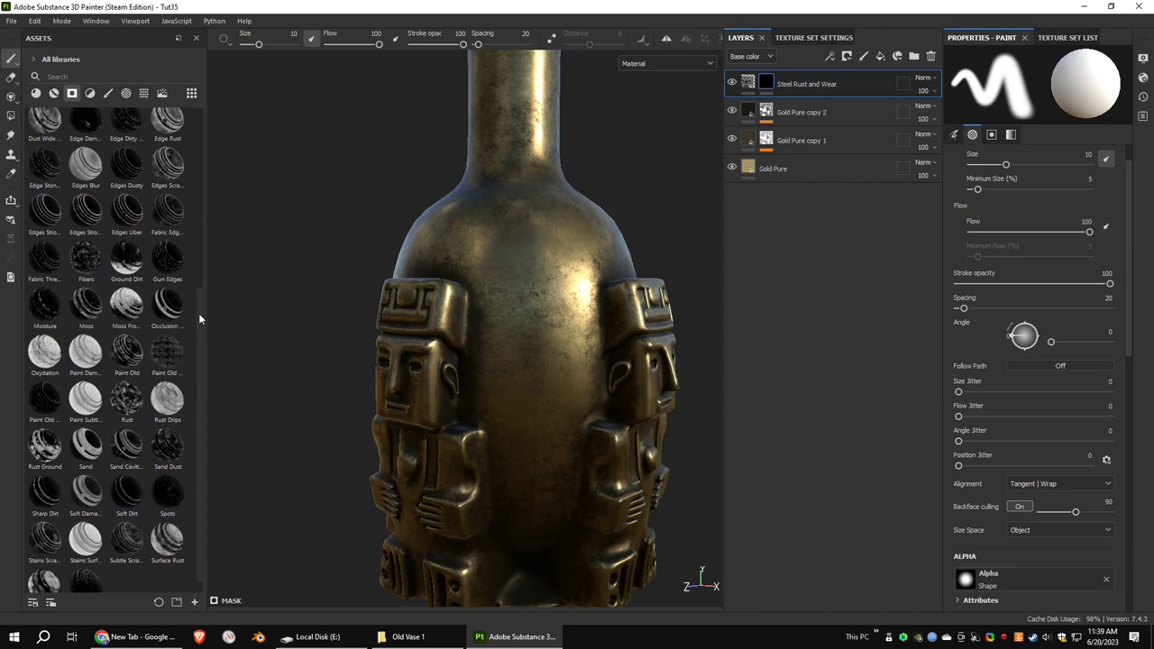
{"action": "left_click_drag", "start_coordinate": [432, 243], "coordinate": [765, 87]}
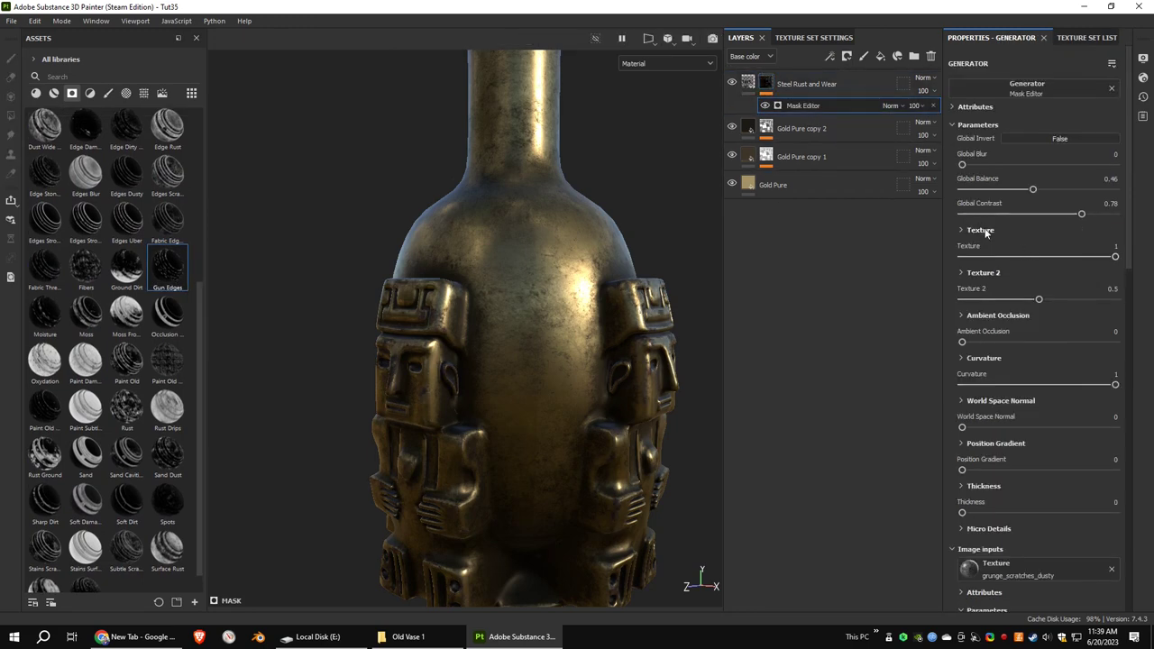
Turn on triplanar for both Texture and Texture 2 in the steel layer's Mask Editor
{"action": "left_click", "coordinate": [980, 230]}
{"action": "left_click", "coordinate": [1071, 356]}
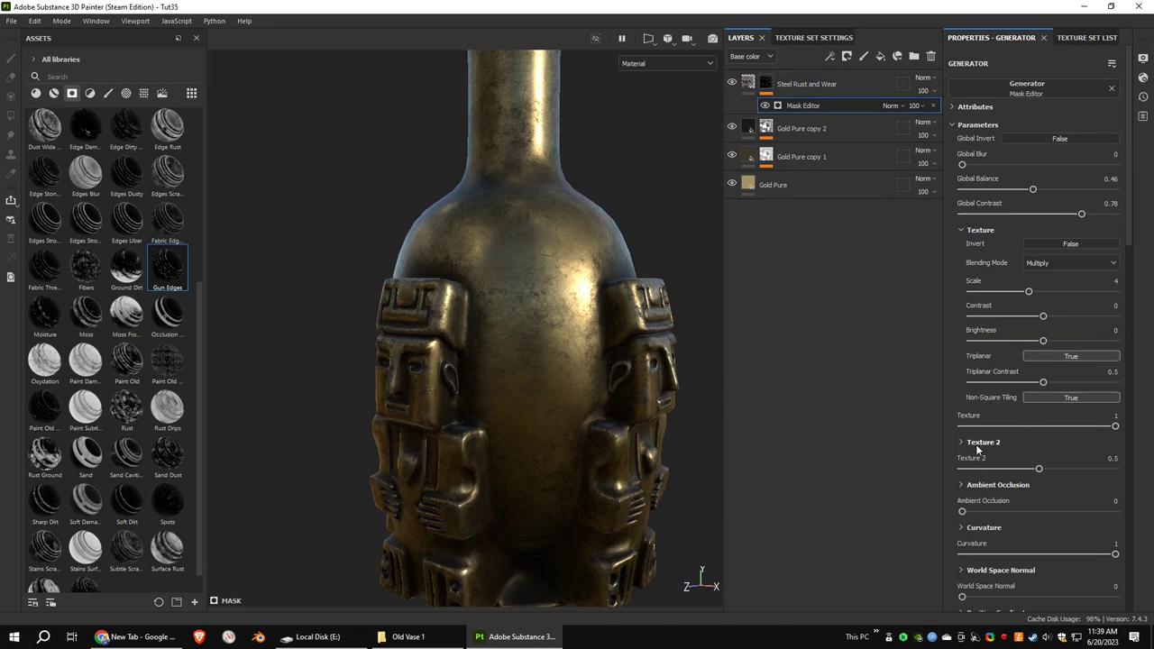
{"action": "left_click", "coordinate": [981, 442]}
{"action": "left_click", "coordinate": [1071, 569]}
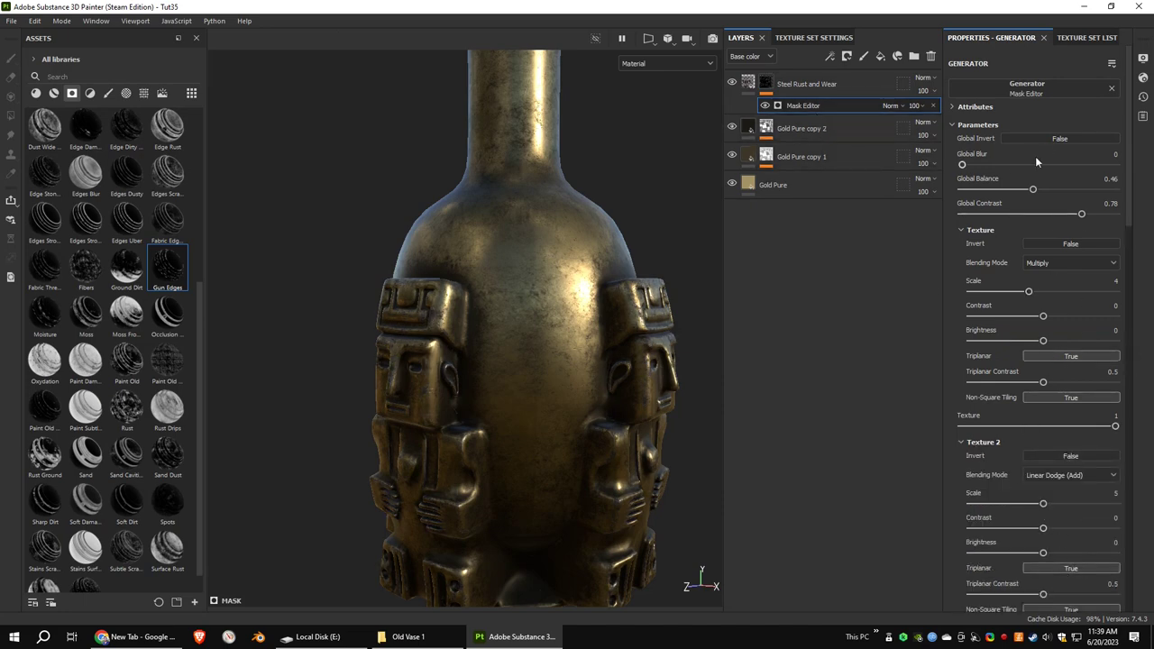
Set the Mask Editor's Global Balance to 0.65 and Global Contrast to 0.56
{"action": "mouse_move", "coordinate": [1048, 194]}
{"action": "left_mouse_down"}
{"action": "mouse_move", "coordinate": [1061, 192]}
{"action": "mouse_move", "coordinate": [1047, 214]}
{"action": "left_mouse_up"}
{"action": "scroll", "coordinate": [563, 253], "scroll_direction": "down", "scroll_amount": 5}
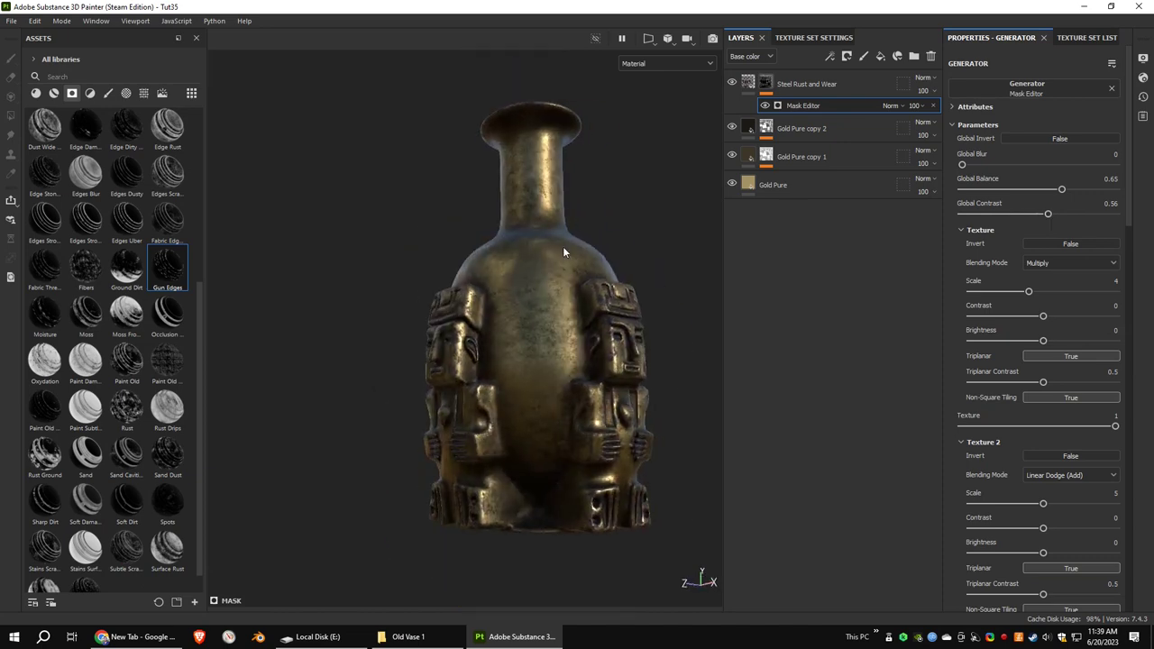
Set the curvature mode of the steel layer's Mask Editor to Edges
{"action": "scroll", "coordinate": [1130, 352], "scroll_direction": "down", "scroll_amount": 4}
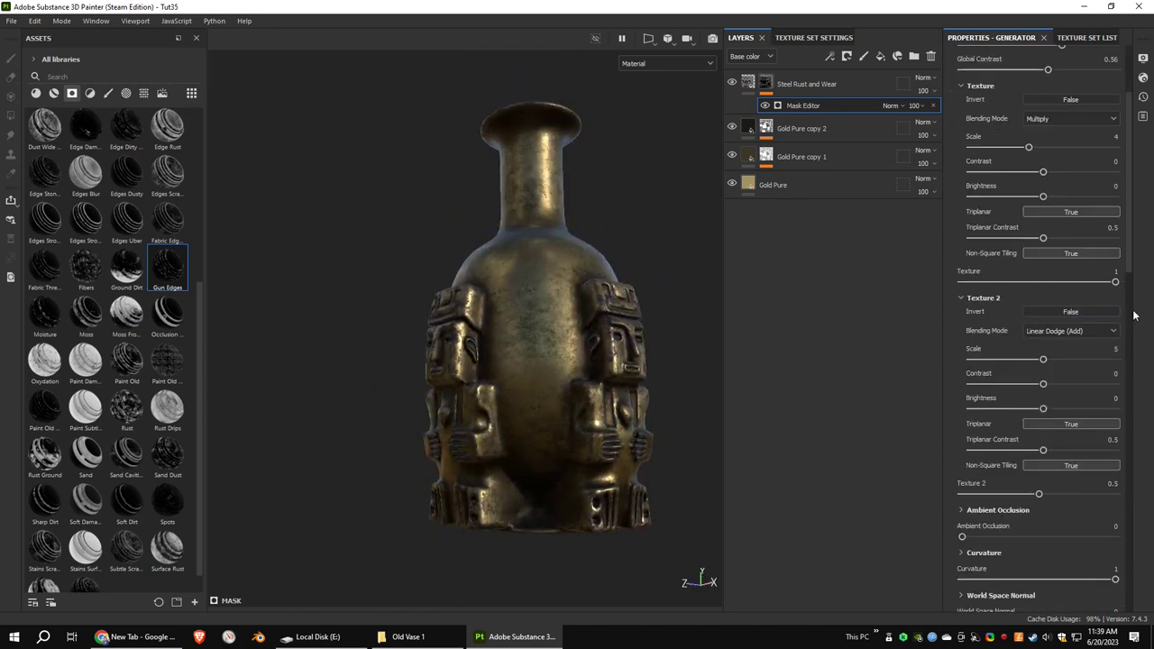
{"action": "left_click", "coordinate": [1005, 556]}
{"action": "scroll", "coordinate": [1006, 557], "scroll_direction": "down", "scroll_amount": 5}
{"action": "left_click", "coordinate": [1056, 426]}
{"action": "left_click", "coordinate": [1038, 442]}
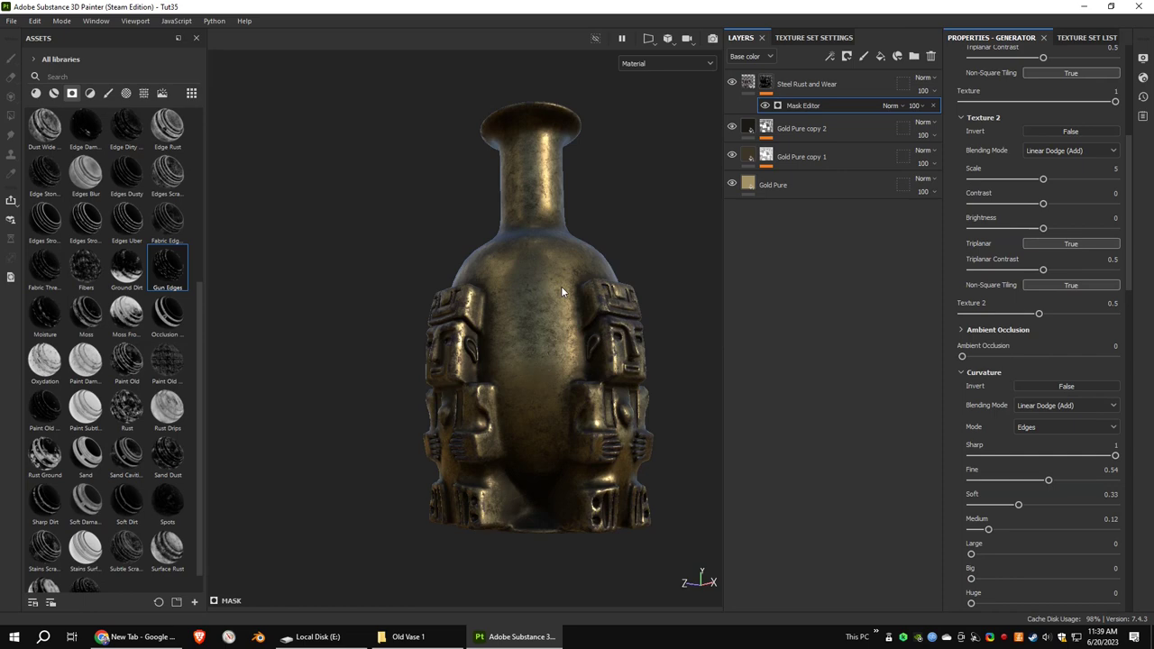
Raise the Global Balance of the Steel Rust and Wear layer's Mask Editor to 0.74
{"action": "scroll", "coordinate": [561, 286], "scroll_direction": "up", "scroll_amount": 3}
{"action": "left_click_drag", "start_coordinate": [561, 286], "coordinate": [490, 315], "text": "alt"}
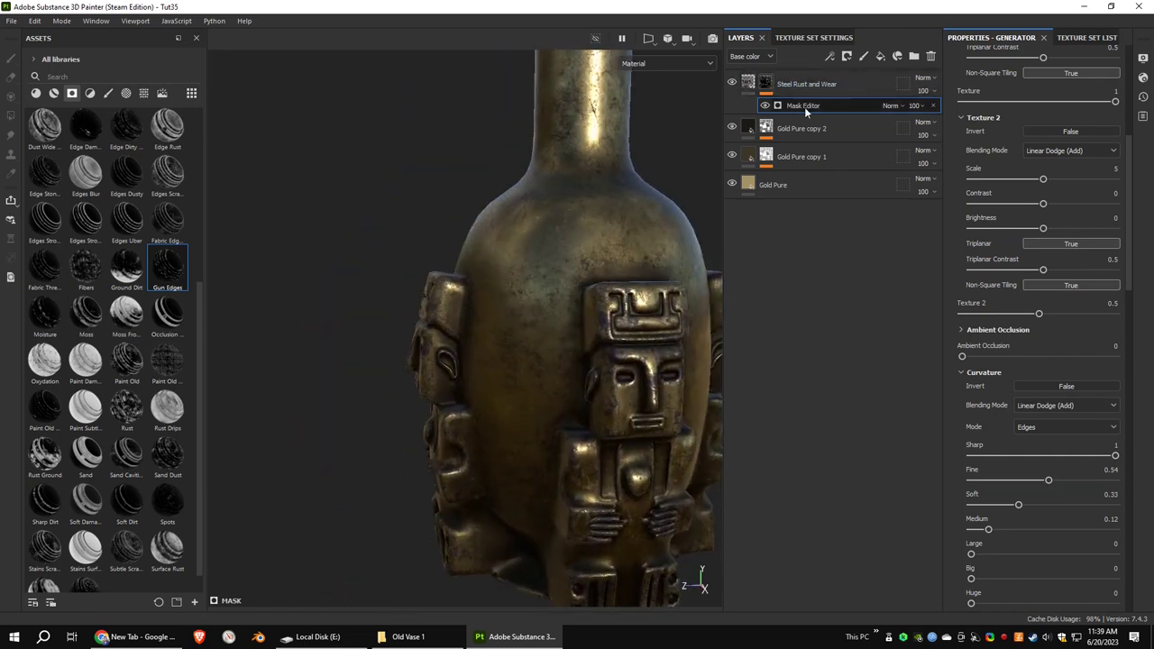
{"action": "left_click", "coordinate": [805, 107]}
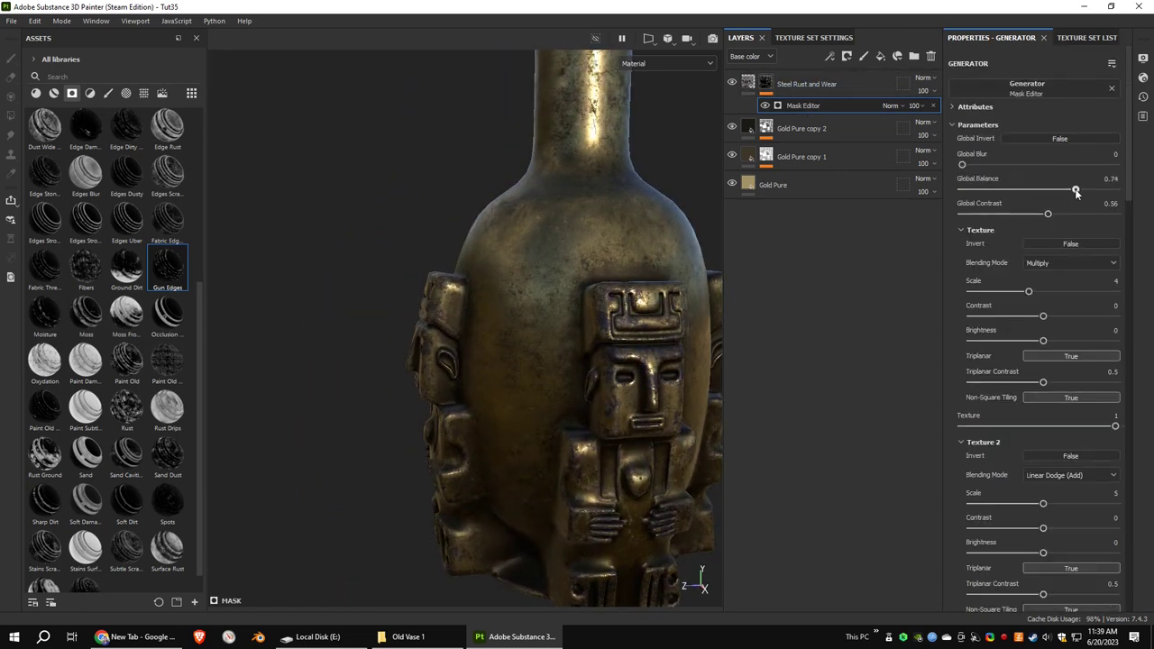
{"action": "left_click_drag", "start_coordinate": [1066, 189], "coordinate": [1076, 192]}
{"action": "left_click_drag", "start_coordinate": [713, 105], "coordinate": [672, 197], "text": "alt"}
Add a fill layer above the Steel Rust and Wear layer and give it a very dark grey base color
{"action": "left_click", "coordinate": [750, 129]}
{"action": "left_click", "coordinate": [807, 84]}
{"action": "left_click", "coordinate": [881, 58]}
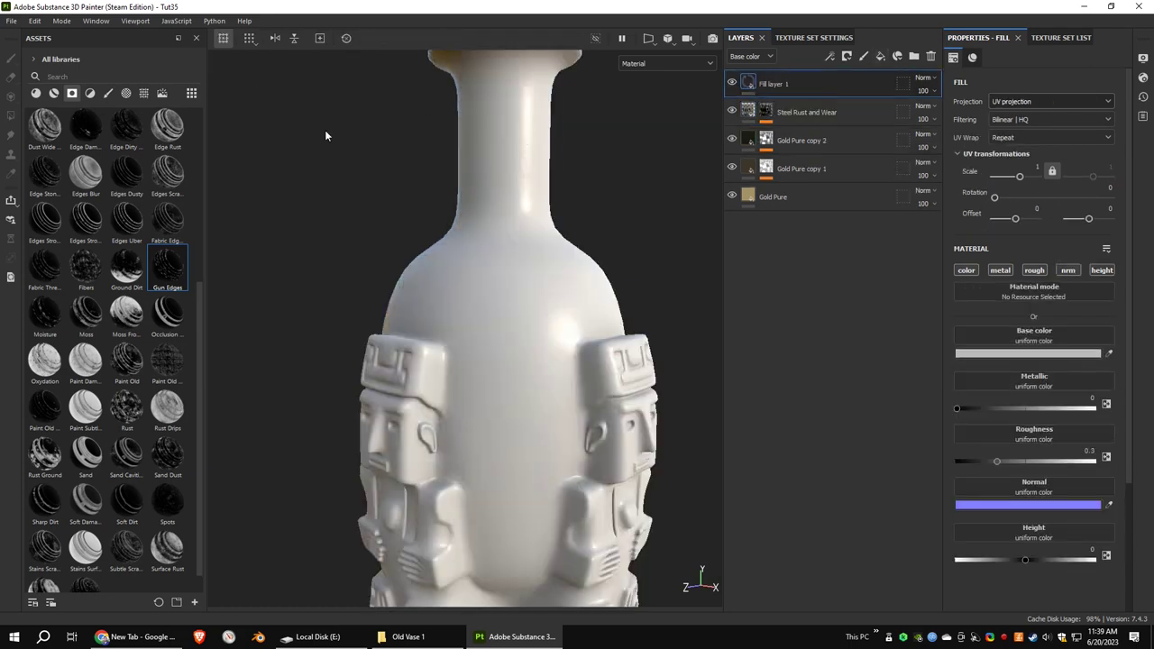
{"action": "left_click", "coordinate": [1035, 352]}
{"action": "left_click", "coordinate": [886, 422]}
{"action": "left_click", "coordinate": [1016, 416]}
{"action": "left_click", "coordinate": [1020, 289]}
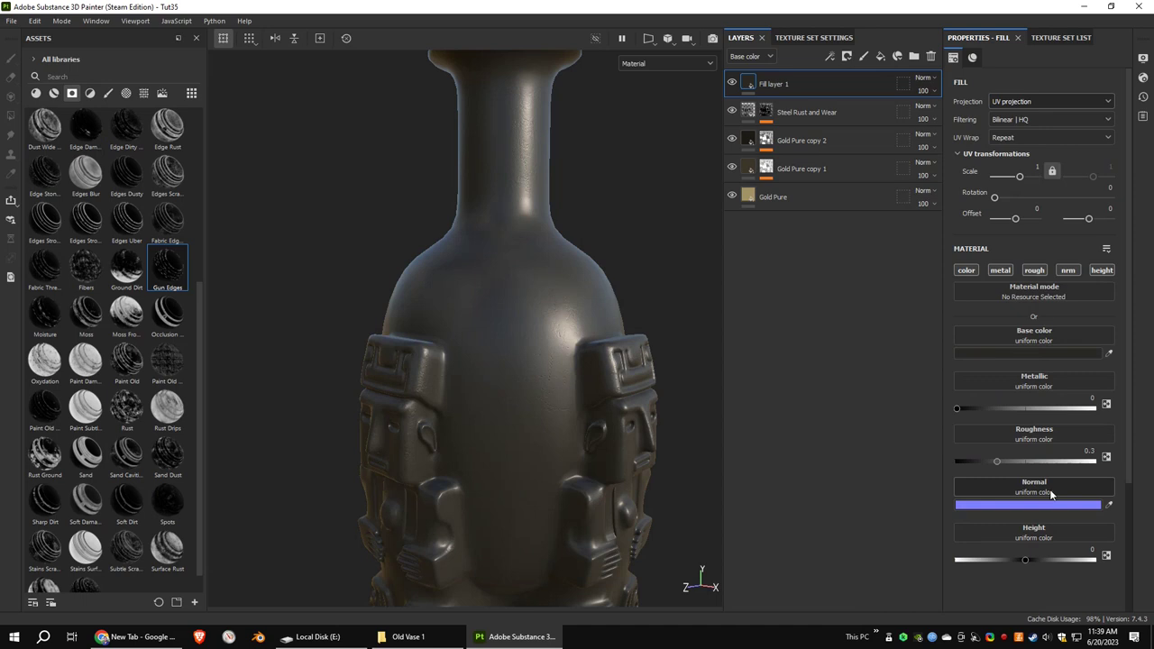
Set the new fill layer's roughness to 1 and its base color to the dark brown 211F1A
{"action": "left_click_drag", "start_coordinate": [1082, 461], "coordinate": [1139, 460]}
{"action": "left_click", "coordinate": [1020, 352]}
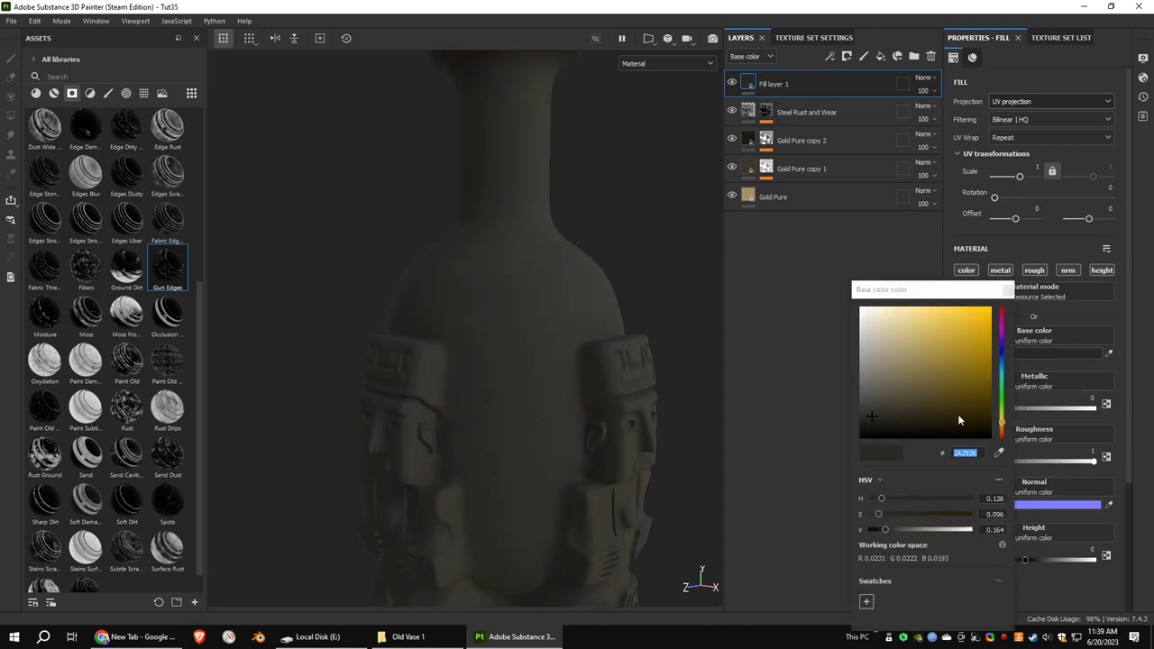
{"action": "left_click", "coordinate": [887, 419]}
{"action": "left_click", "coordinate": [1002, 427]}
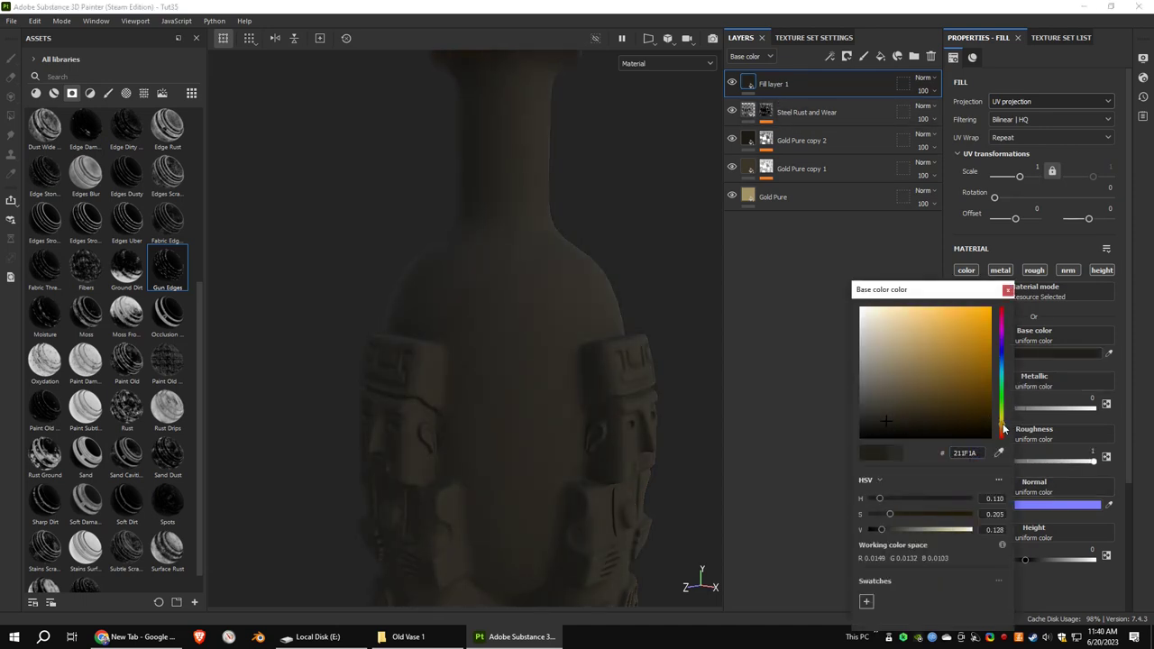
{"action": "left_click", "coordinate": [1007, 290]}
Add a black mask to Fill layer 1 and apply a Dirt generator to it
{"action": "right_click", "coordinate": [744, 77]}
{"action": "left_click", "coordinate": [772, 96]}
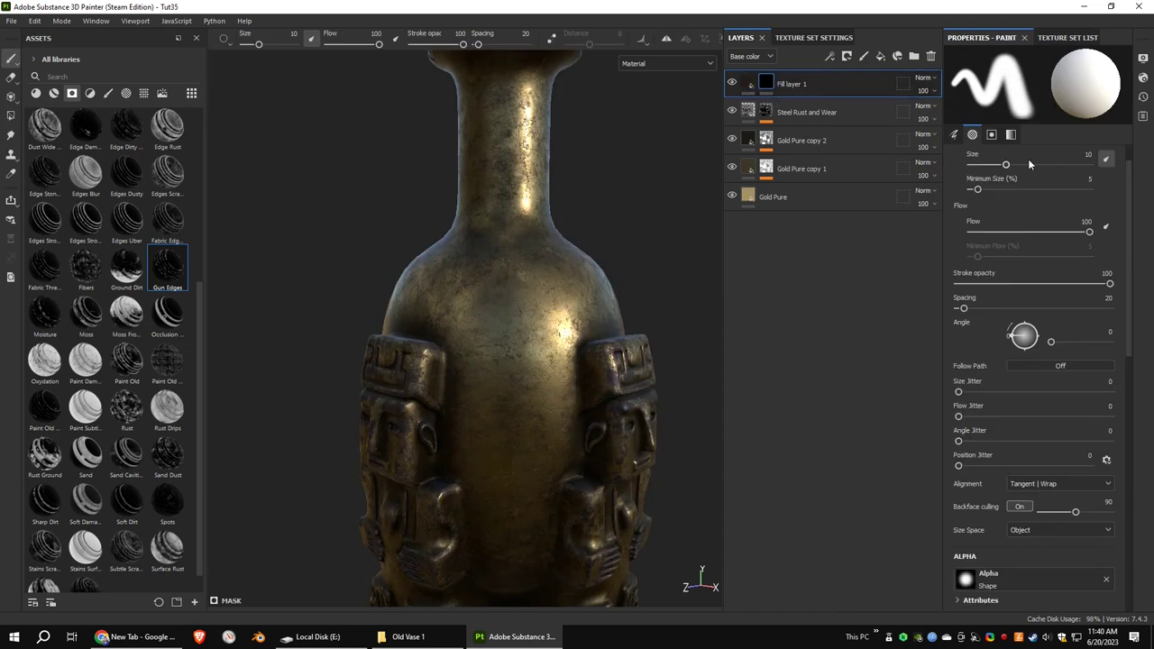
{"action": "right_click", "coordinate": [773, 85]}
{"action": "left_click", "coordinate": [811, 468]}
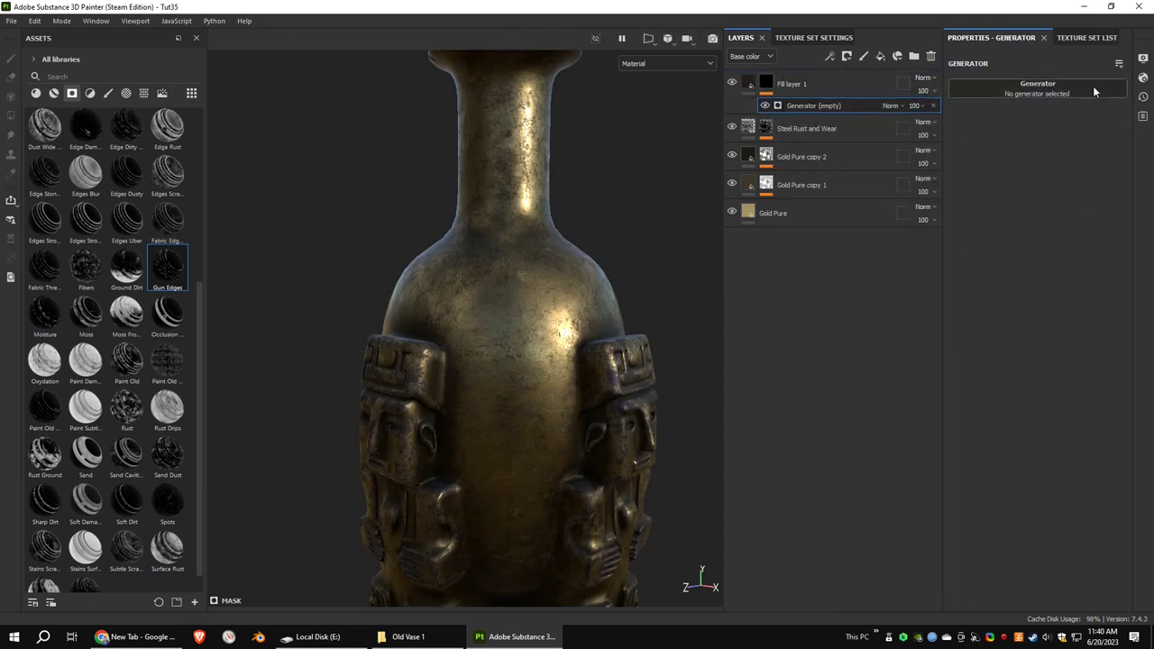
{"action": "left_click", "coordinate": [1093, 90]}
{"action": "left_click", "coordinate": [1003, 165]}
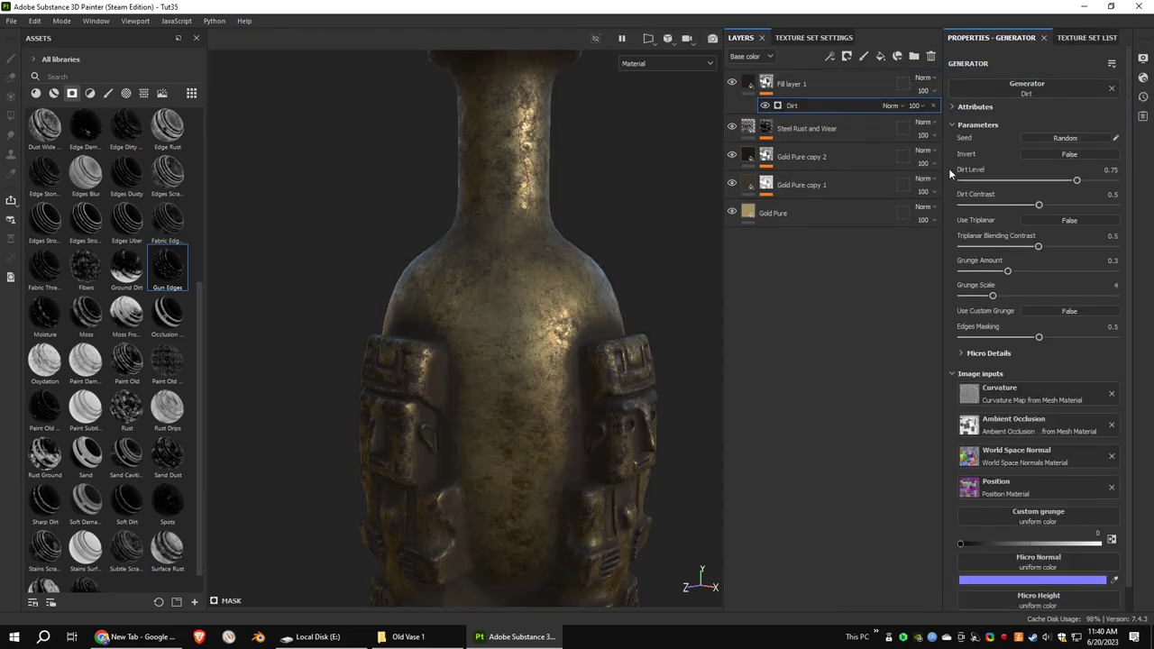
Set the Dirt generator's Grunge Amount to 0.15, Dirt Contrast to 0.36 and Dirt Level to 0.51
{"action": "left_click_drag", "start_coordinate": [1008, 273], "coordinate": [983, 272]}
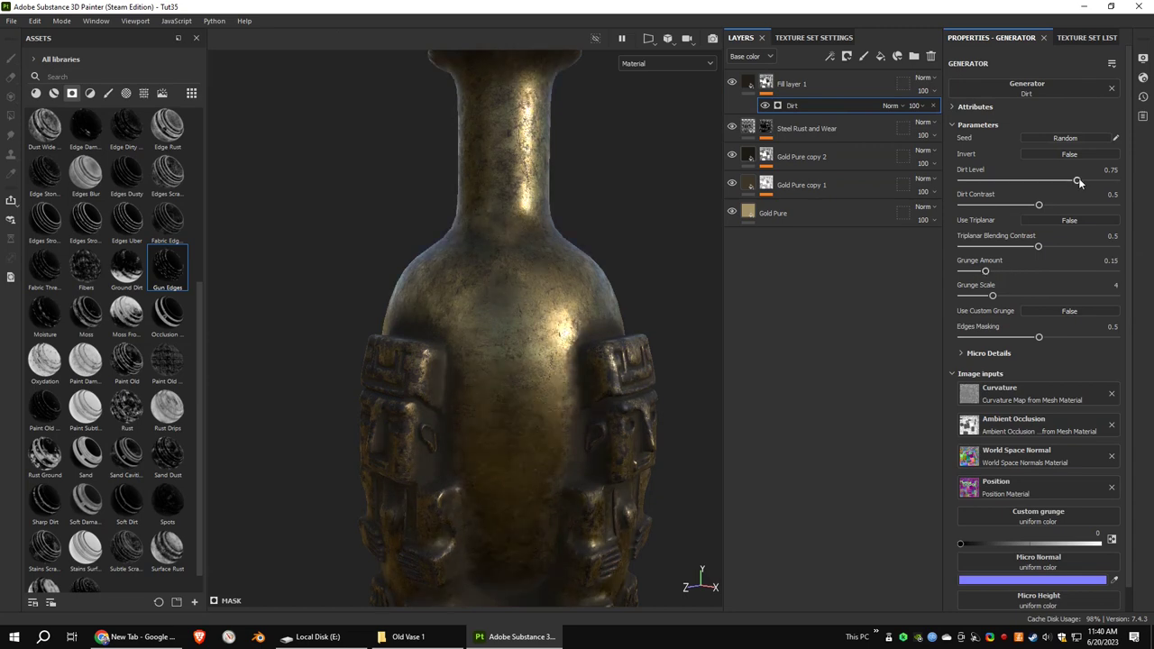
{"action": "left_click_drag", "start_coordinate": [1029, 207], "coordinate": [1017, 206]}
{"action": "left_click_drag", "start_coordinate": [1076, 180], "coordinate": [1034, 180]}
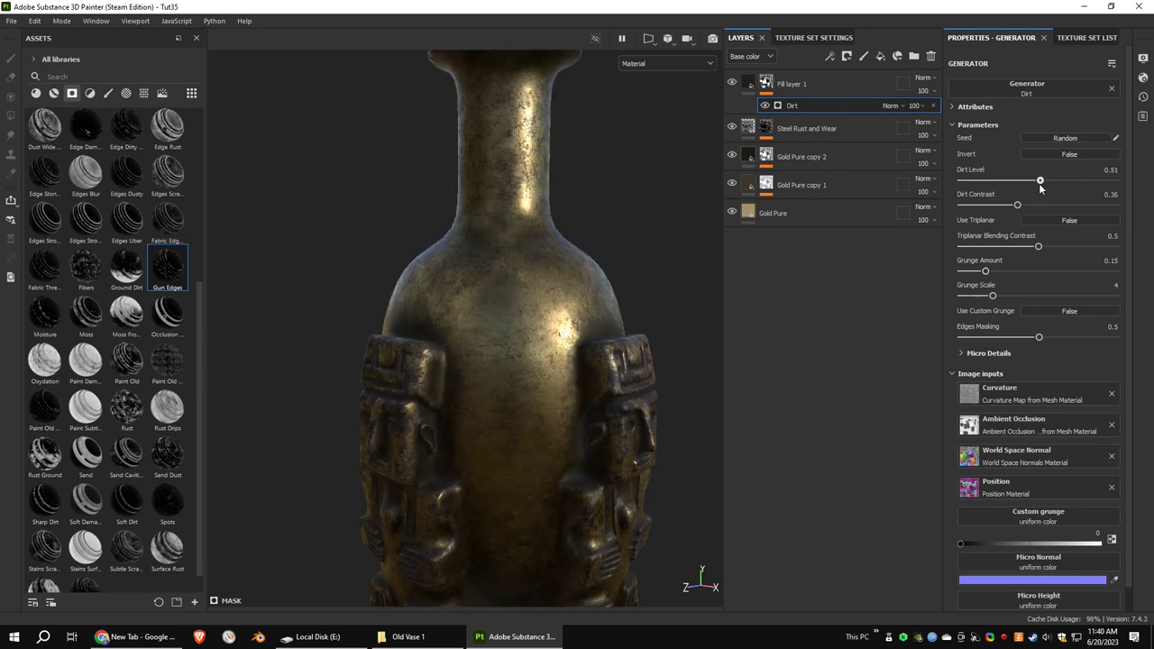
Add a fill to Fill layer 1's mask using the Grunge Dirt Thin texture with tri-planar projection
{"action": "right_click", "coordinate": [766, 79]}
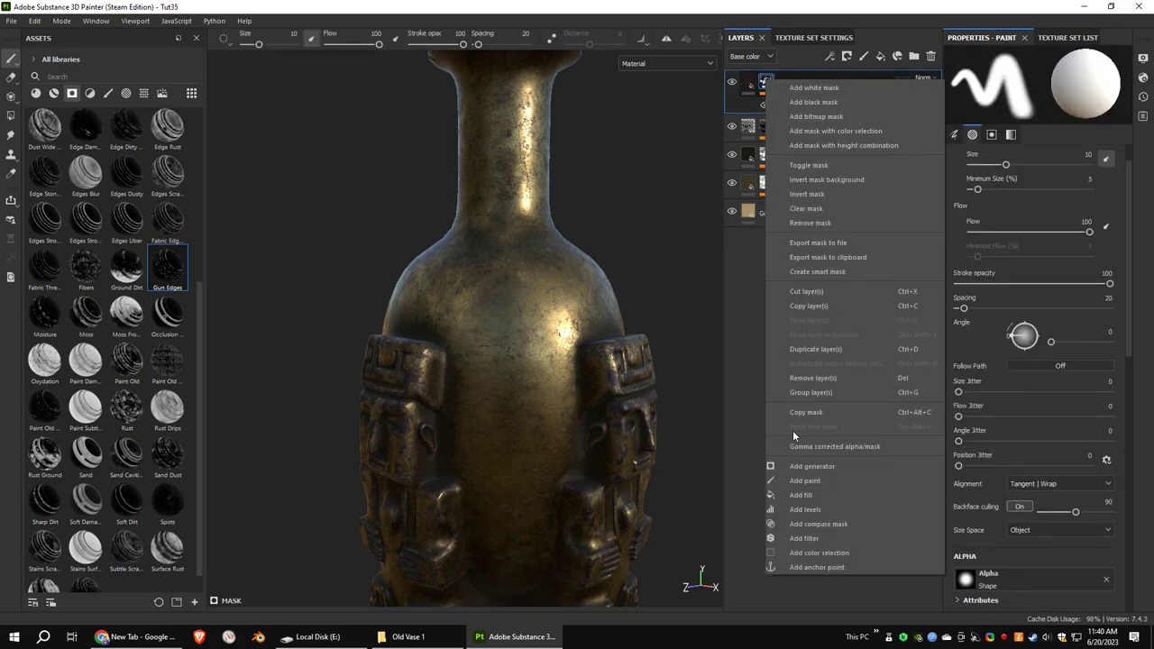
{"action": "left_click", "coordinate": [837, 468]}
{"action": "left_click", "coordinate": [126, 94]}
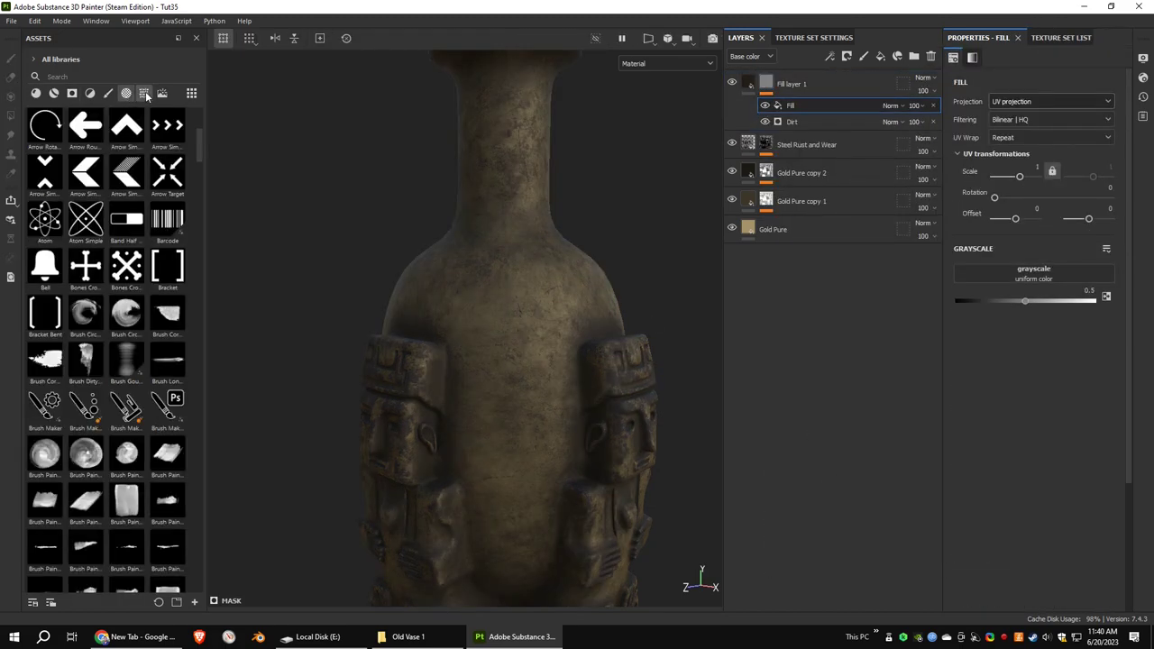
{"action": "left_click", "coordinate": [145, 94]}
{"action": "left_click_drag", "start_coordinate": [195, 155], "coordinate": [193, 296]}
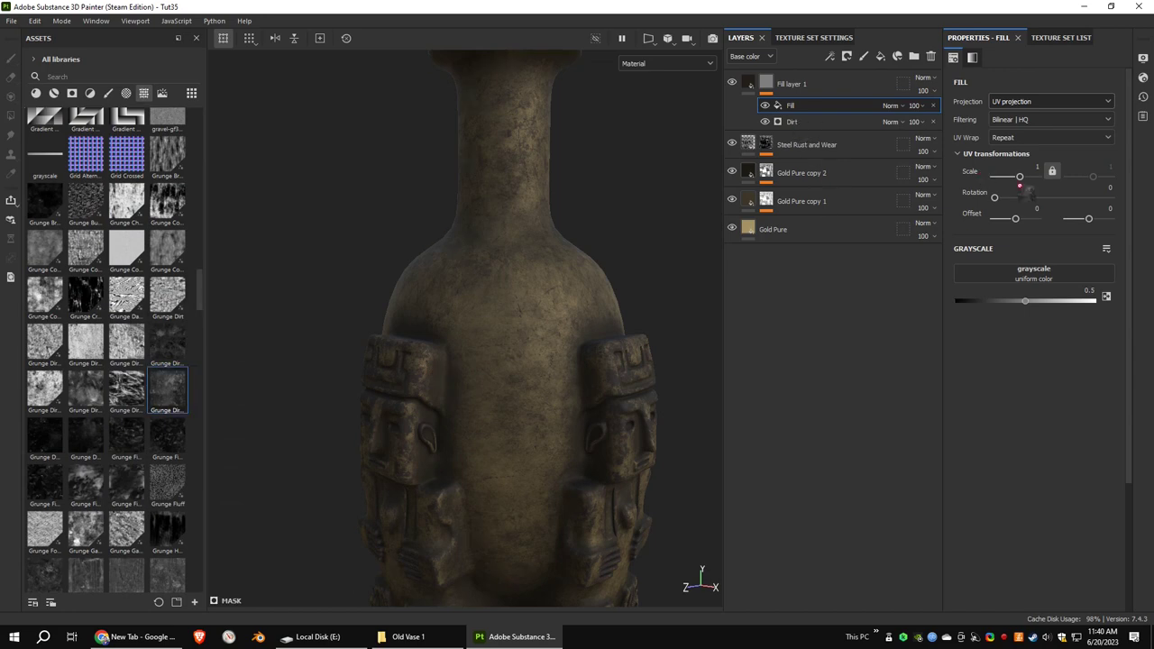
{"action": "left_click_drag", "start_coordinate": [1027, 194], "coordinate": [1031, 278]}
{"action": "left_click", "coordinate": [1051, 101]}
{"action": "left_click", "coordinate": [1009, 139]}
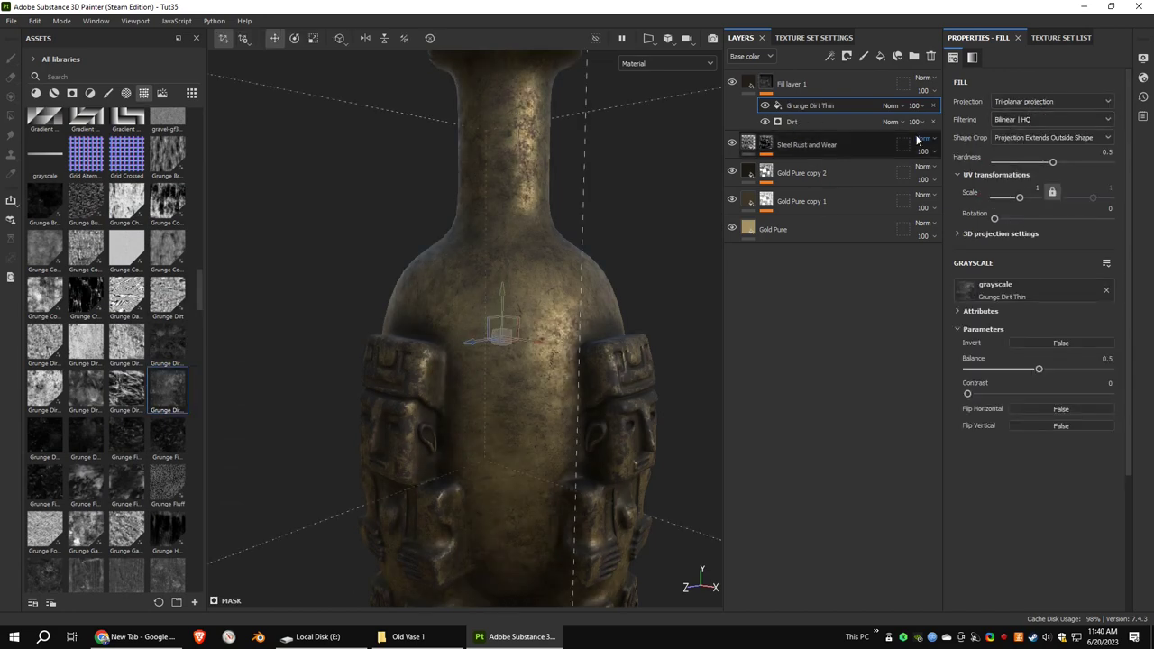
Set the Grunge Dirt Thin fill to 35 opacity, 0.24 contrast and Screen blending
{"action": "left_click_drag", "start_coordinate": [945, 130], "coordinate": [929, 130]}
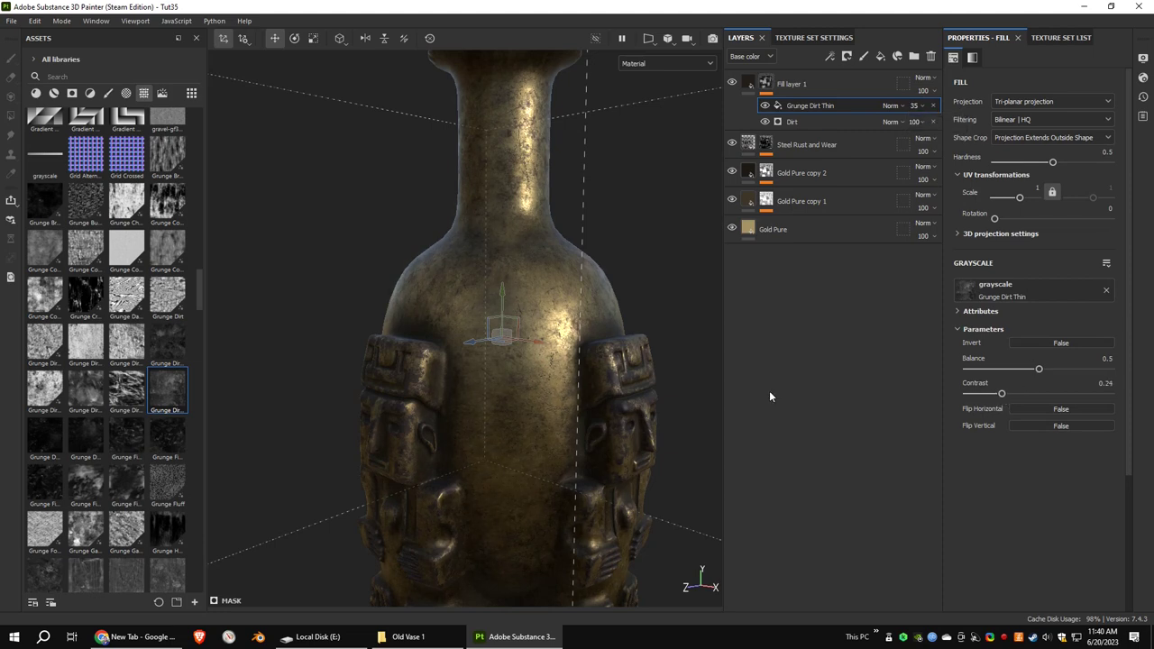
{"action": "middle_click_drag", "start_coordinate": [631, 397], "coordinate": [632, 266], "text": "alt"}
{"action": "mouse_move", "coordinate": [631, 266]}
{"action": "left_mouse_down", "text": "alt"}
{"action": "mouse_move", "coordinate": [578, 266]}
{"action": "mouse_move", "coordinate": [631, 263]}
{"action": "left_mouse_up", "text": "alt"}
{"action": "left_click", "coordinate": [897, 108]}
{"action": "left_click", "coordinate": [889, 295]}
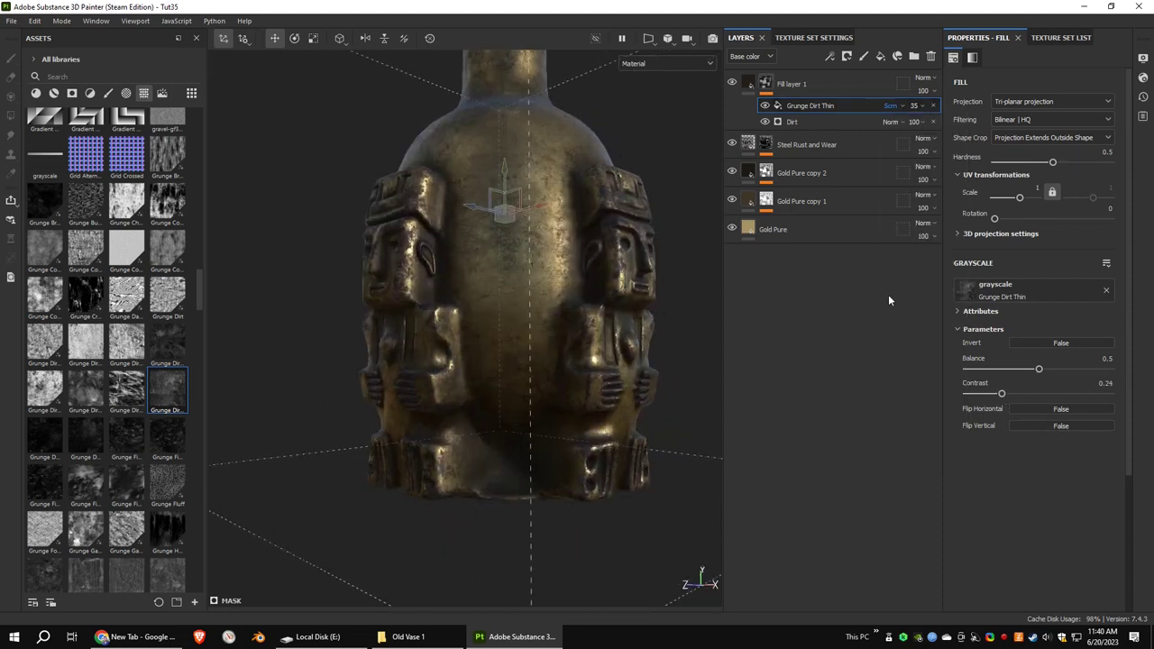
Compare the vase with the Gold Pure copy 2 layer hidden and shown
{"action": "mouse_move", "coordinate": [668, 226]}
{"action": "left_mouse_down", "text": "alt"}
{"action": "mouse_move", "coordinate": [604, 217]}
{"action": "mouse_move", "coordinate": [376, 237]}
{"action": "mouse_move", "coordinate": [564, 241]}
{"action": "mouse_move", "coordinate": [556, 237]}
{"action": "left_mouse_up", "text": "alt"}
{"action": "left_click", "coordinate": [765, 173]}
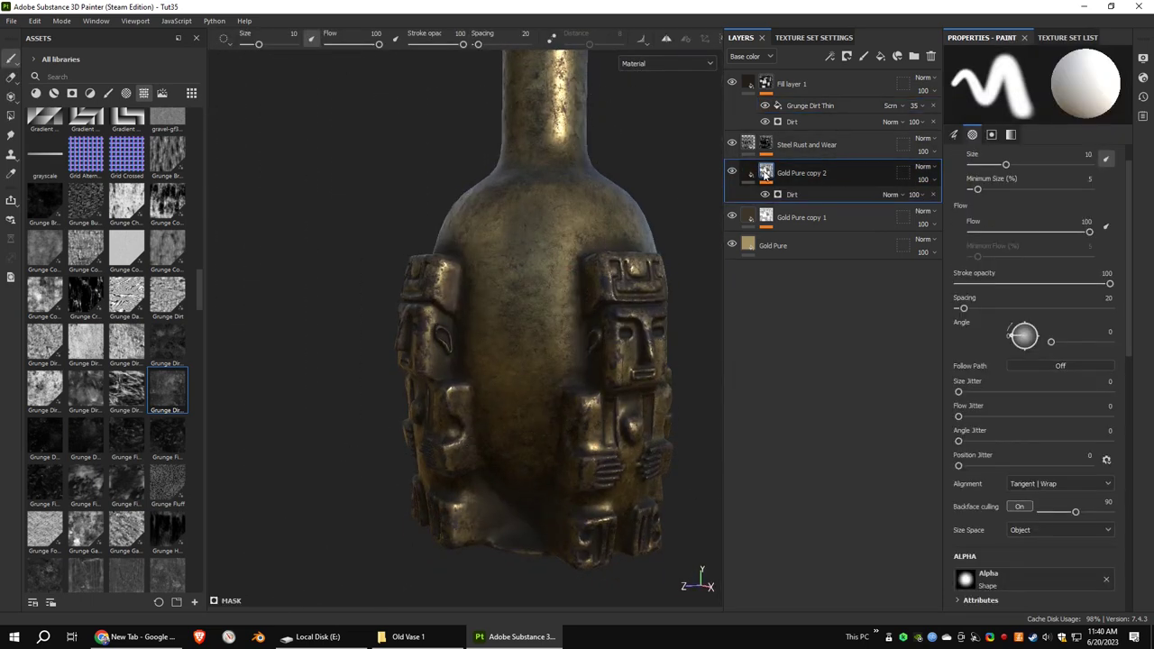
{"action": "left_click", "coordinate": [733, 171]}
{"action": "left_click", "coordinate": [734, 170]}
Add a fill to the Steel Rust and Wear mask using the Grunge Plaster Paint texture with tri-planar projection
{"action": "left_click", "coordinate": [783, 145]}
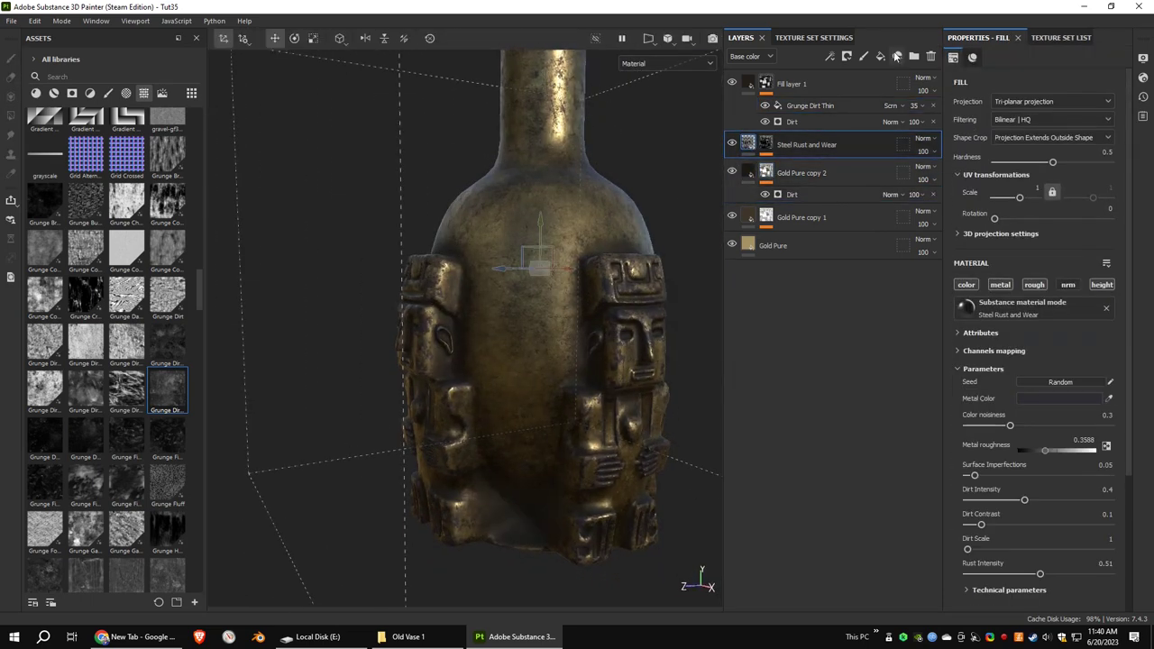
{"action": "left_click", "coordinate": [882, 58]}
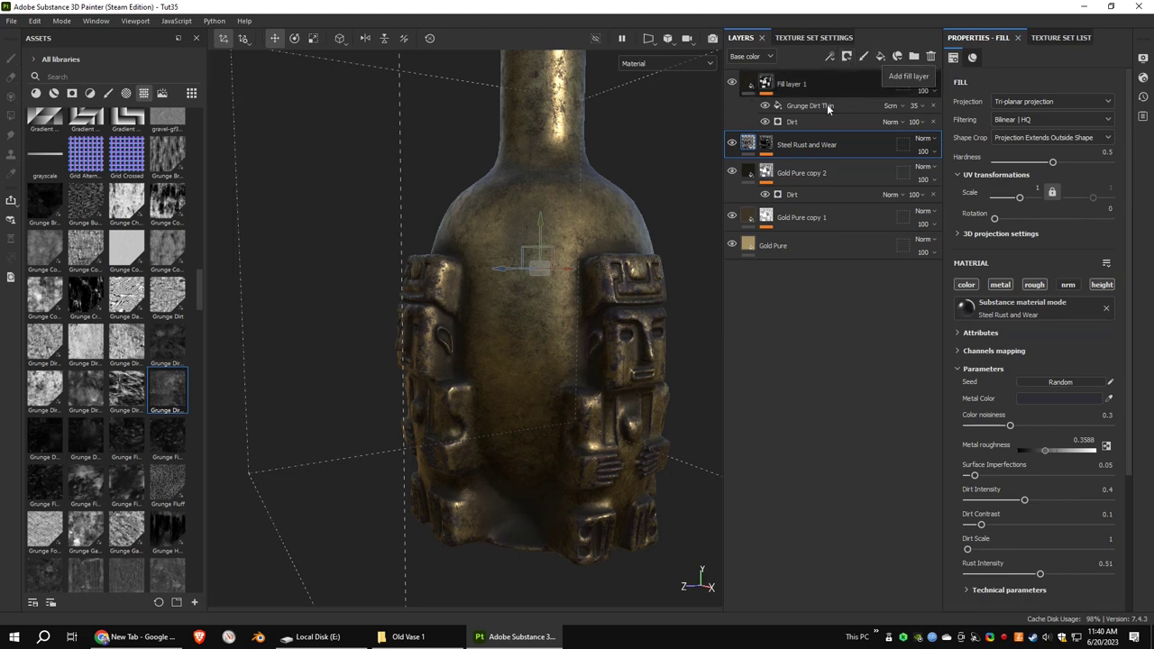
{"action": "right_click", "coordinate": [769, 142]}
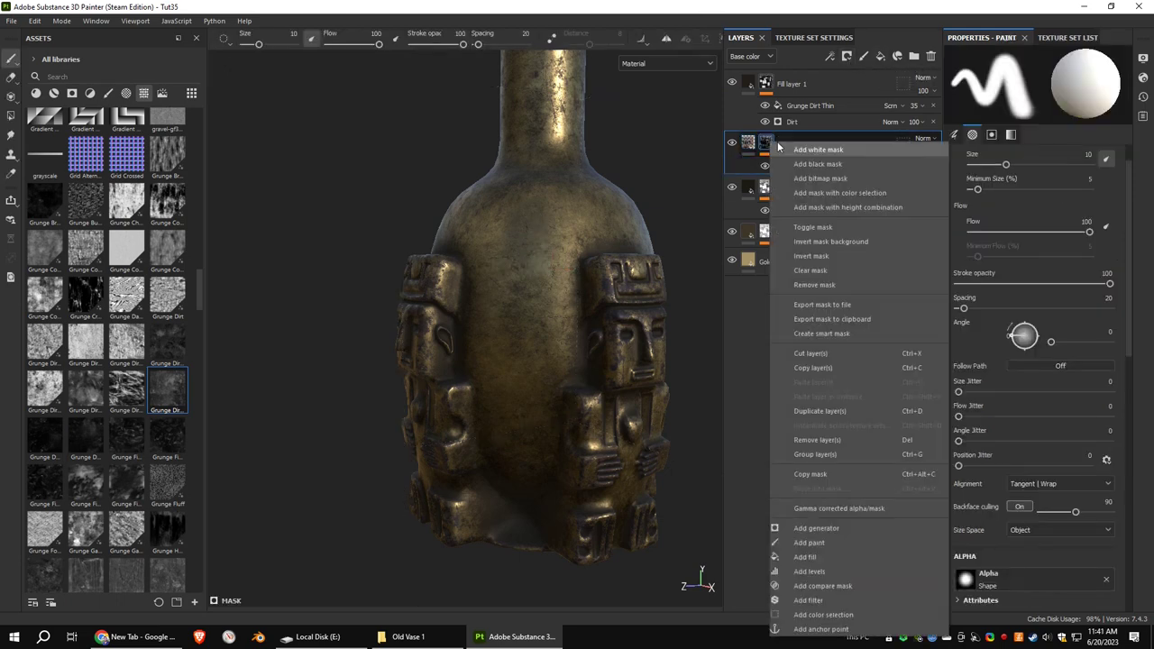
{"action": "left_click", "coordinate": [812, 557]}
{"action": "scroll", "coordinate": [198, 325], "scroll_direction": "down", "scroll_amount": 10}
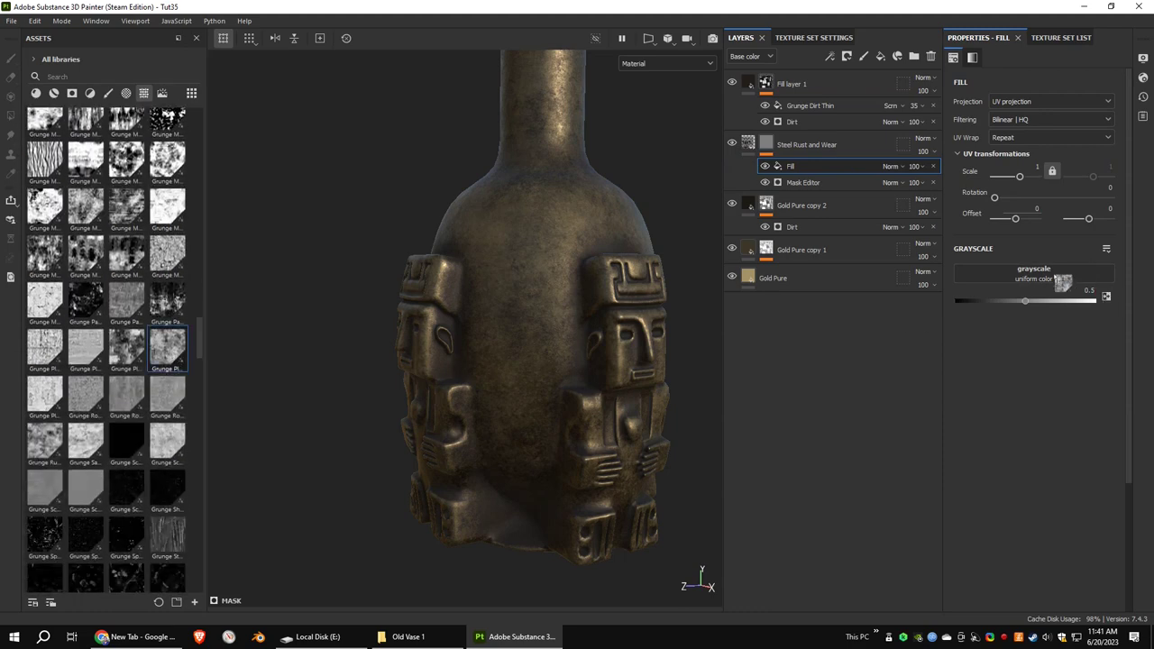
{"action": "left_click_drag", "start_coordinate": [1063, 282], "coordinate": [1056, 281]}
{"action": "left_click", "coordinate": [1010, 101]}
{"action": "left_click", "coordinate": [1006, 140]}
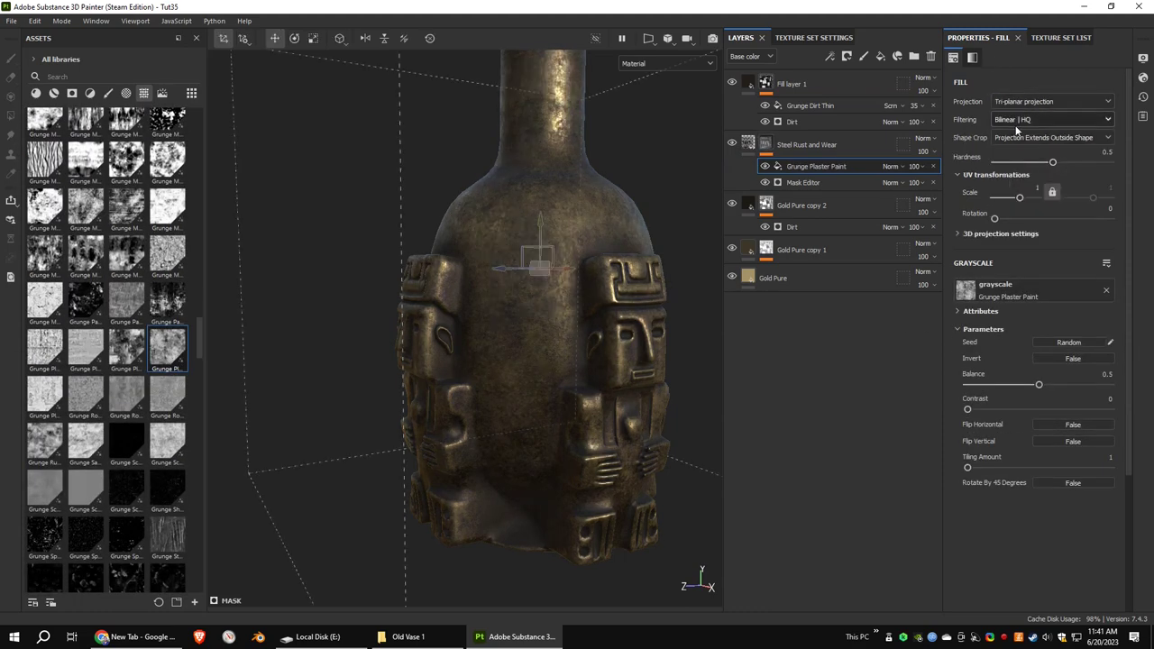
Set the Grunge Plaster Paint fill's contrast to 0.47, balance to 0.25 and blending mode to Screen
{"action": "left_click_drag", "start_coordinate": [618, 236], "coordinate": [622, 240], "text": "alt"}
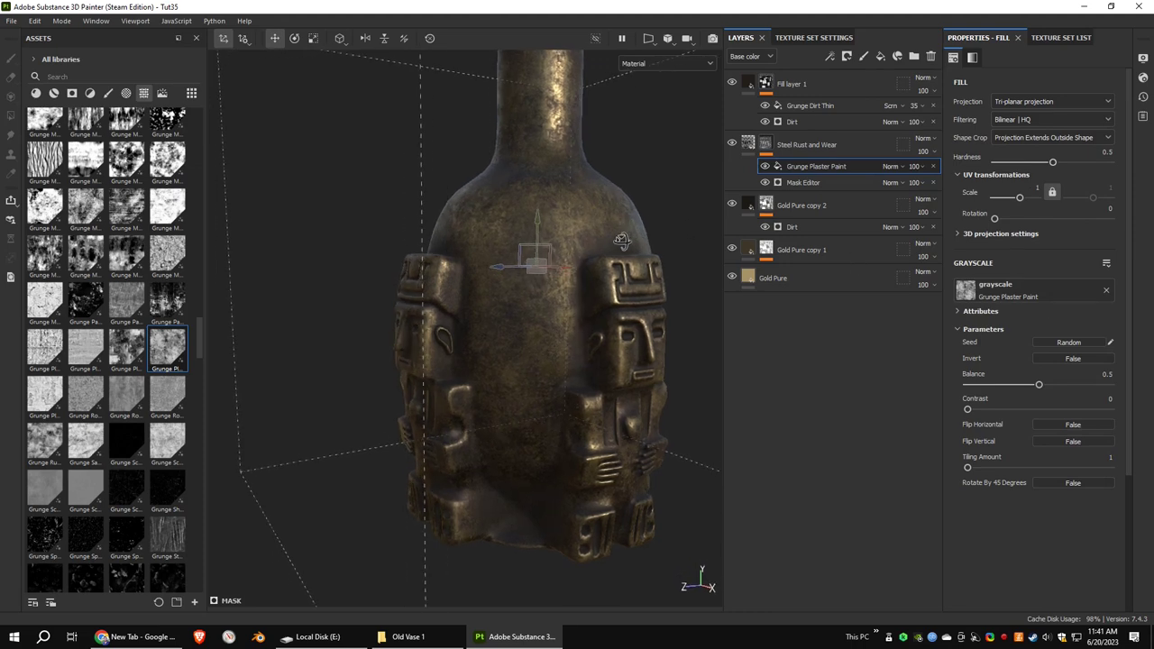
{"action": "scroll", "coordinate": [634, 225], "scroll_direction": "up", "scroll_amount": 2}
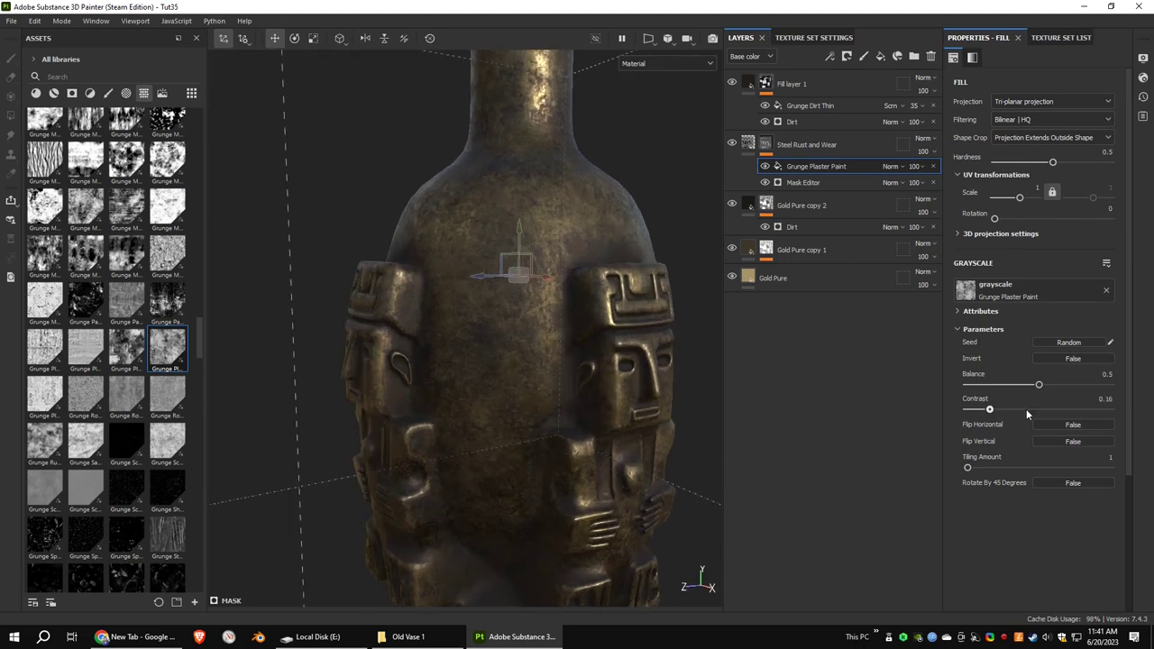
{"action": "left_click_drag", "start_coordinate": [1027, 412], "coordinate": [993, 388]}
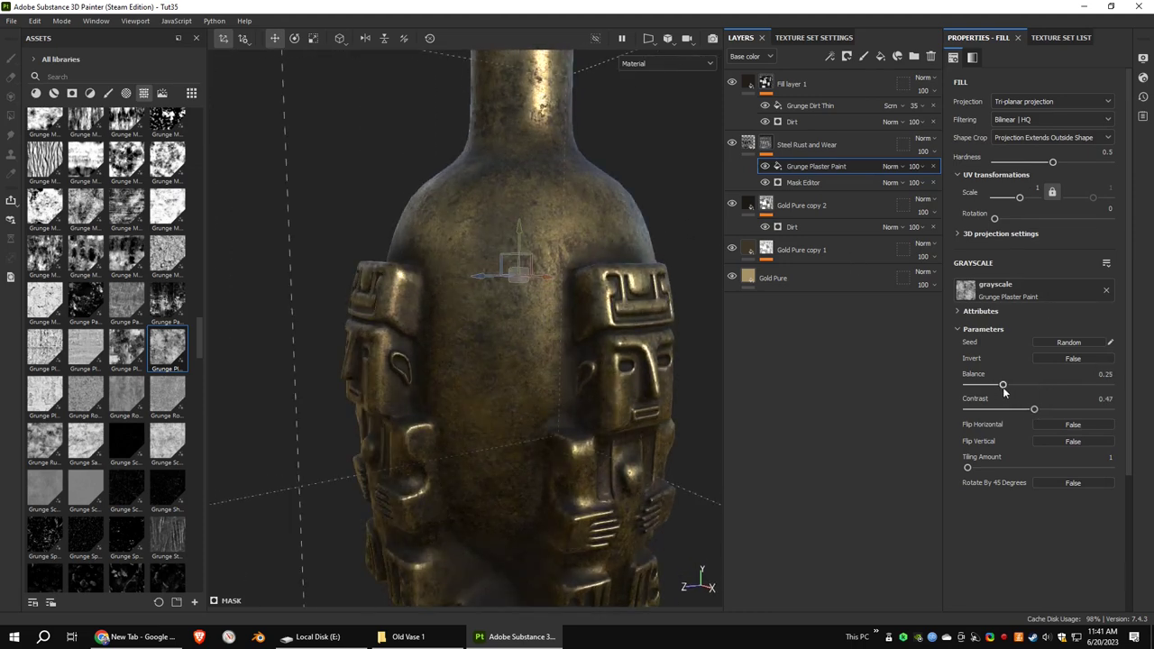
{"action": "left_click_drag", "start_coordinate": [577, 289], "coordinate": [658, 243], "text": "alt"}
{"action": "left_click", "coordinate": [893, 167]}
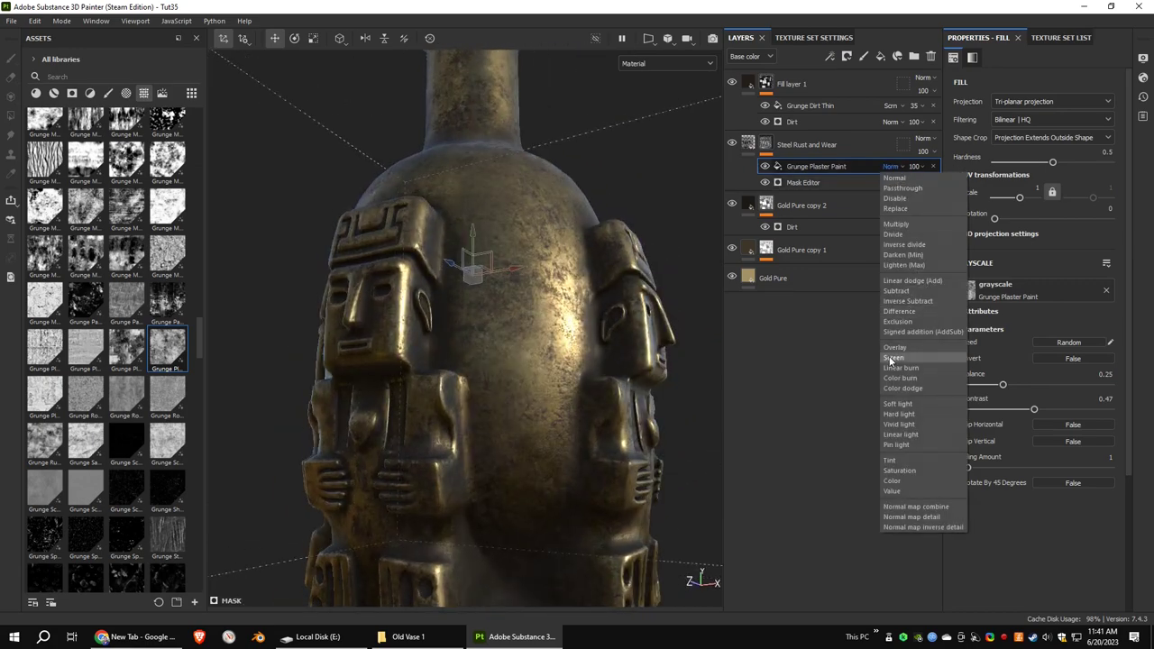
{"action": "left_click", "coordinate": [890, 359]}
{"action": "mouse_move", "coordinate": [575, 294]}
{"action": "left_mouse_down", "text": "alt"}
{"action": "mouse_move", "coordinate": [533, 330]}
{"action": "mouse_move", "coordinate": [568, 311]}
{"action": "left_mouse_up", "text": "alt"}
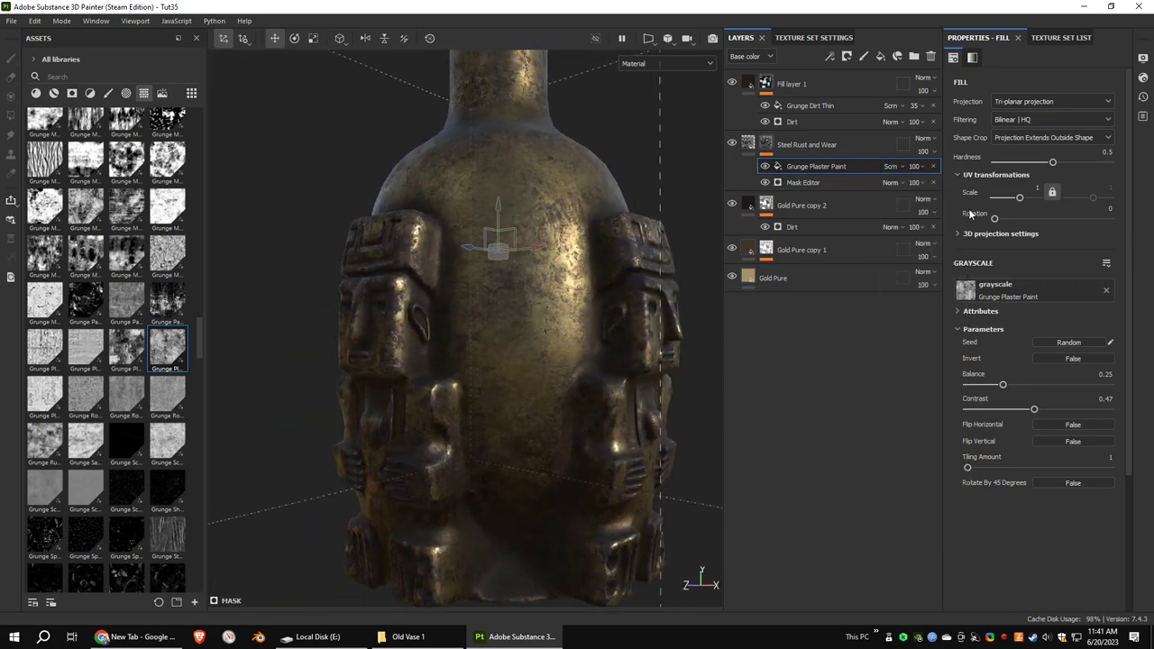
Add another fill to the Steel Rust and Wear mask using Grunge Paint Peeled with tri-planar projection
{"action": "right_click", "coordinate": [767, 144]}
{"action": "left_click", "coordinate": [821, 461]}
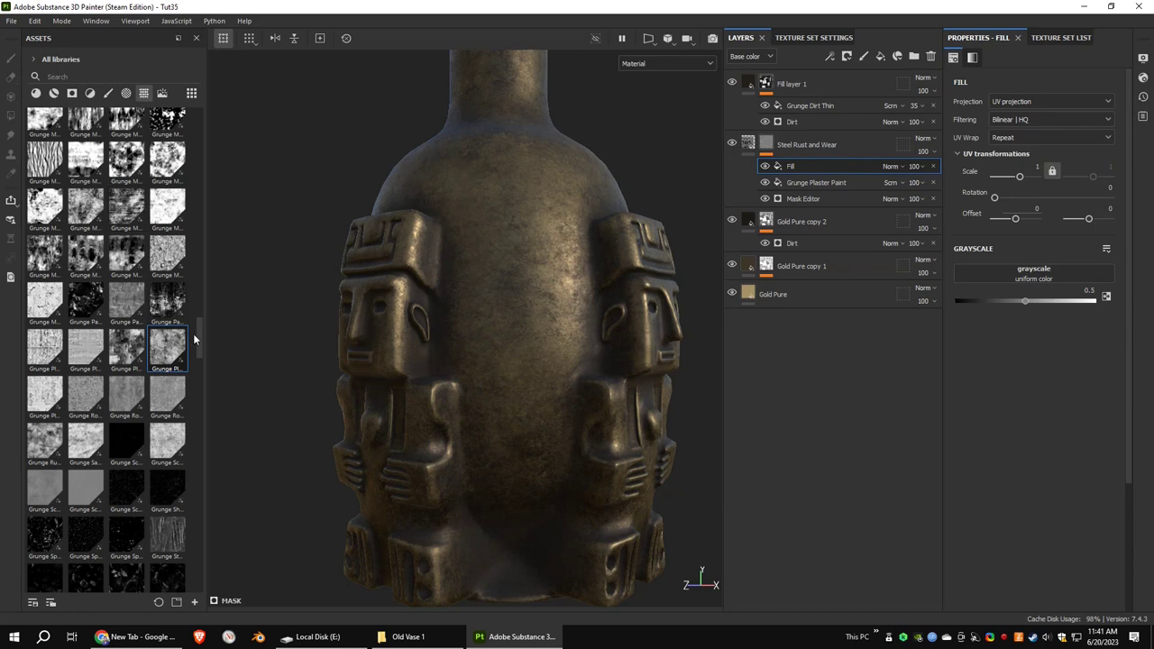
{"action": "scroll", "coordinate": [192, 339], "scroll_direction": "up", "scroll_amount": 1}
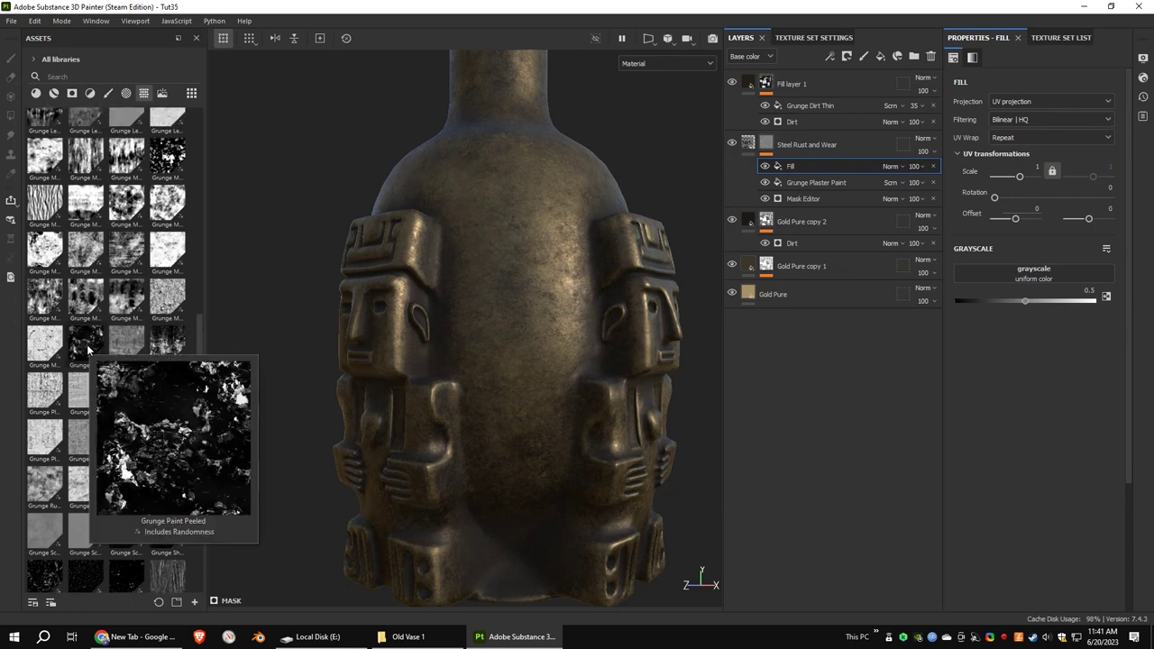
{"action": "left_click_drag", "start_coordinate": [86, 345], "coordinate": [1003, 273]}
{"action": "left_click", "coordinate": [1025, 101]}
{"action": "left_click", "coordinate": [1028, 118]}
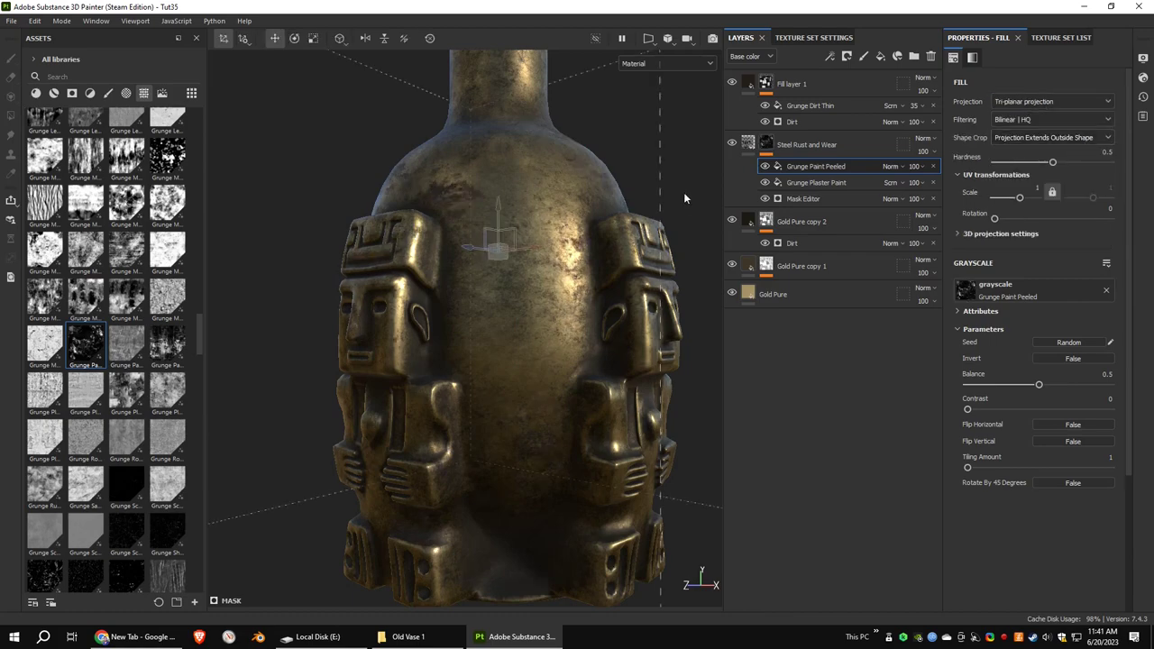
Rotate the Grunge Paint Peeled projection on the vase and set its contrast to 0.48 with Screen blending
{"action": "left_click_drag", "start_coordinate": [512, 222], "coordinate": [636, 262], "text": "alt"}
{"action": "key", "text": "e"}
{"action": "key", "text": "w"}
{"action": "left_click_drag", "start_coordinate": [1040, 409], "coordinate": [1035, 411]}
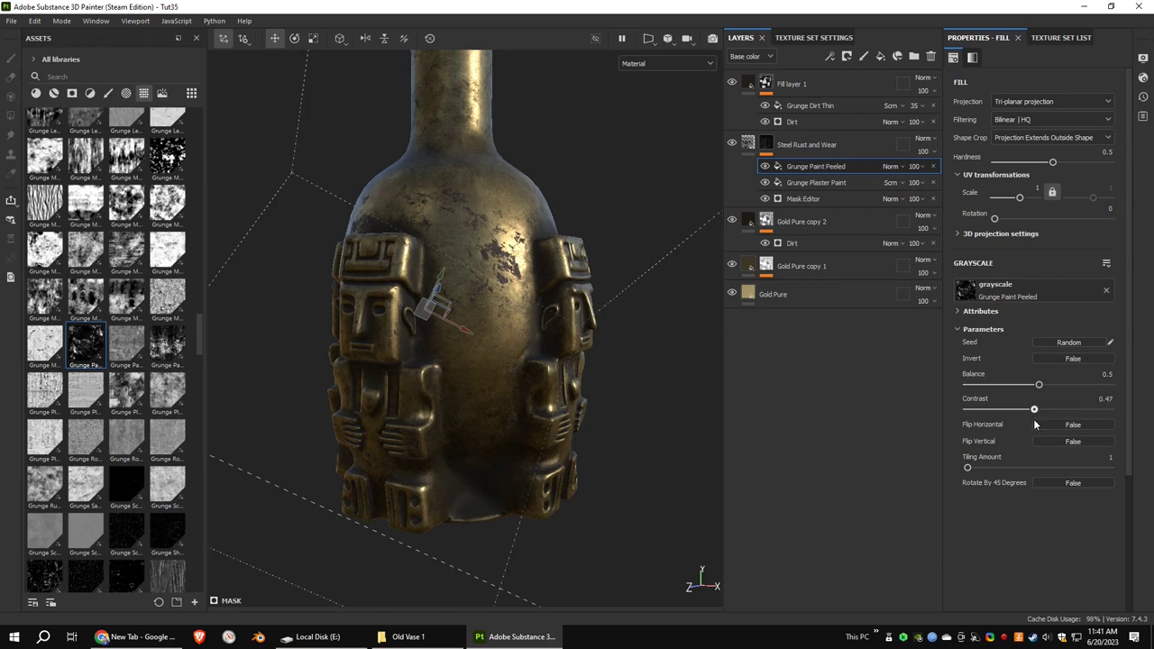
{"action": "left_click", "coordinate": [893, 166]}
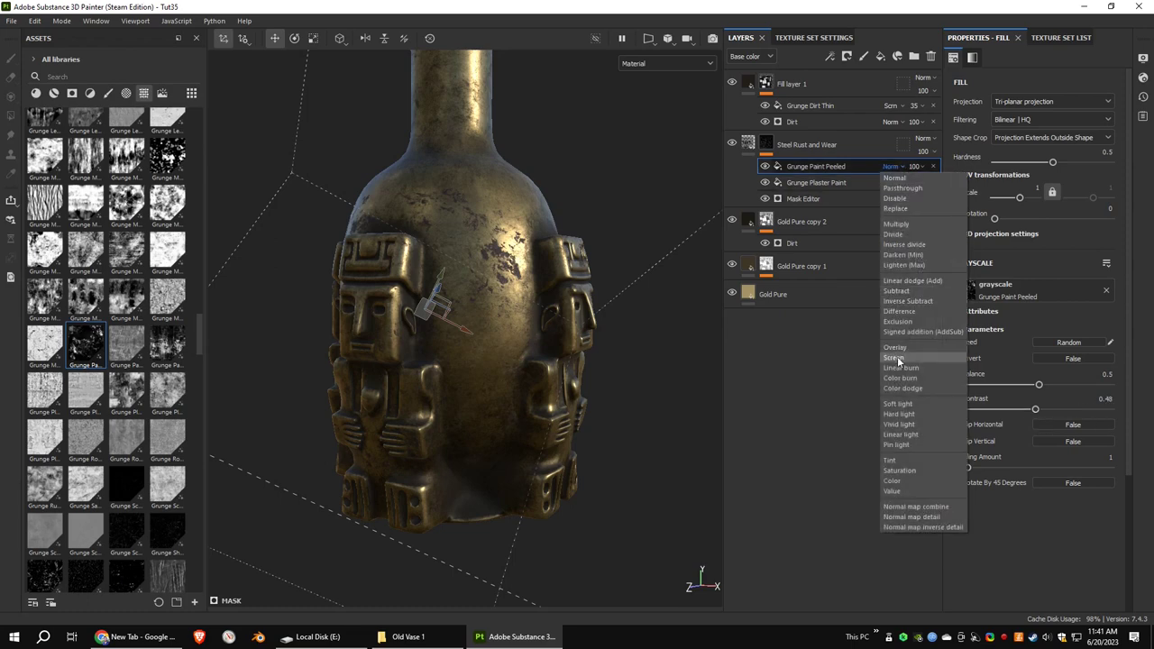
{"action": "left_click", "coordinate": [899, 356]}
{"action": "mouse_move", "coordinate": [577, 289]}
{"action": "left_mouse_down", "text": "alt"}
{"action": "mouse_move", "coordinate": [614, 292]}
{"action": "mouse_move", "coordinate": [559, 293]}
{"action": "mouse_move", "coordinate": [570, 293]}
{"action": "left_mouse_up", "text": "alt"}
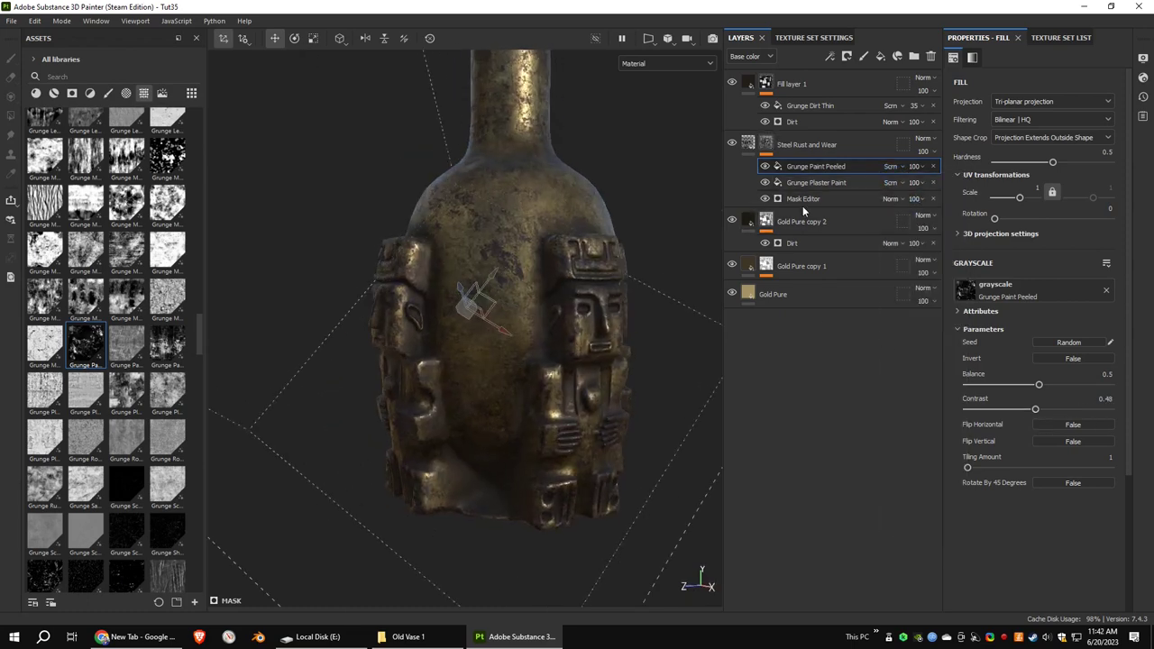
Lower the Global Balance of the Mask Editor in the Steel Rust and Wear mask
{"action": "left_click", "coordinate": [846, 200]}
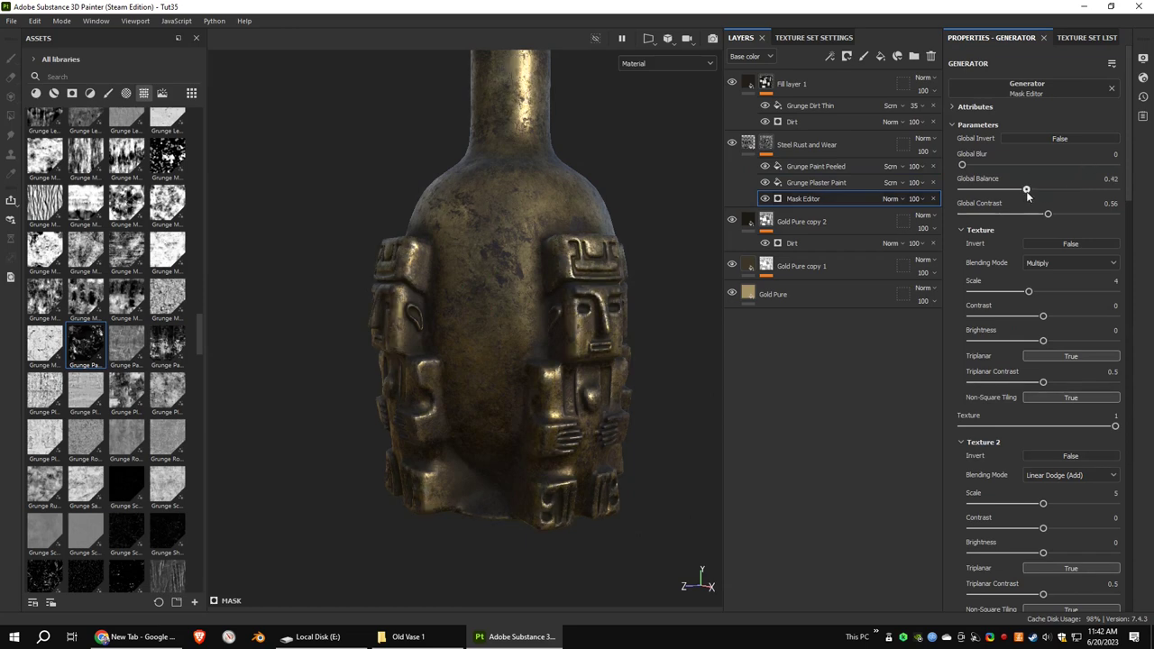